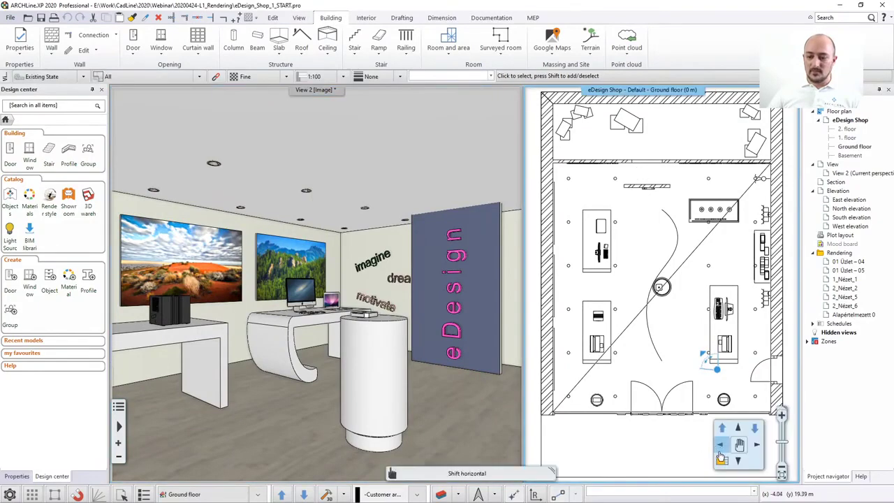
Examine the used layers of the shop project in Layer Properties Management, including the Customer area - Decor layer.
left_click(441, 493)
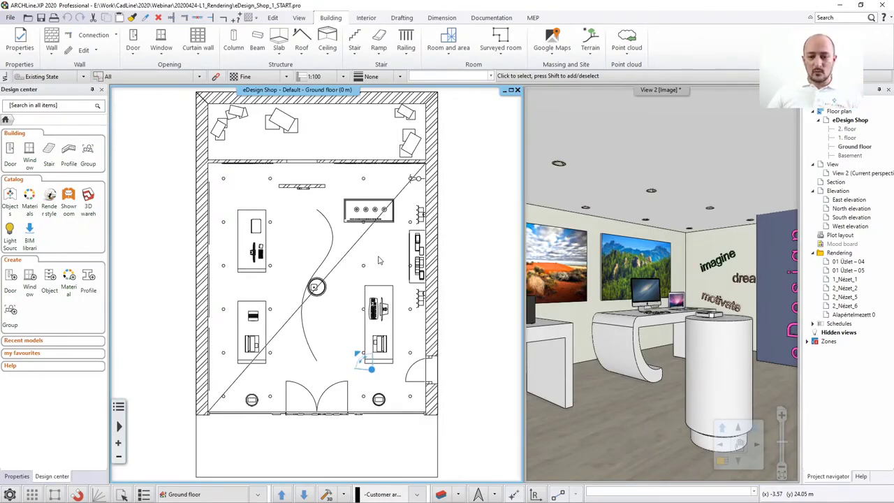
left_click(443, 494)
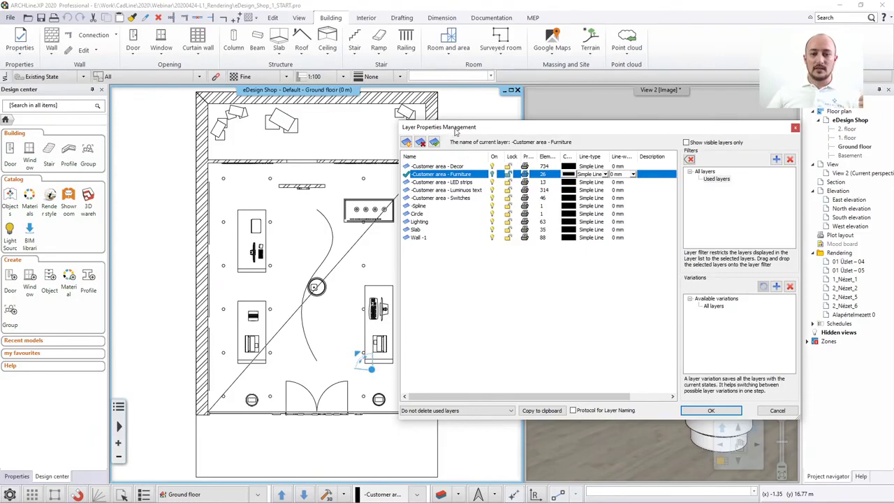
left_click_drag(456, 128, 377, 125)
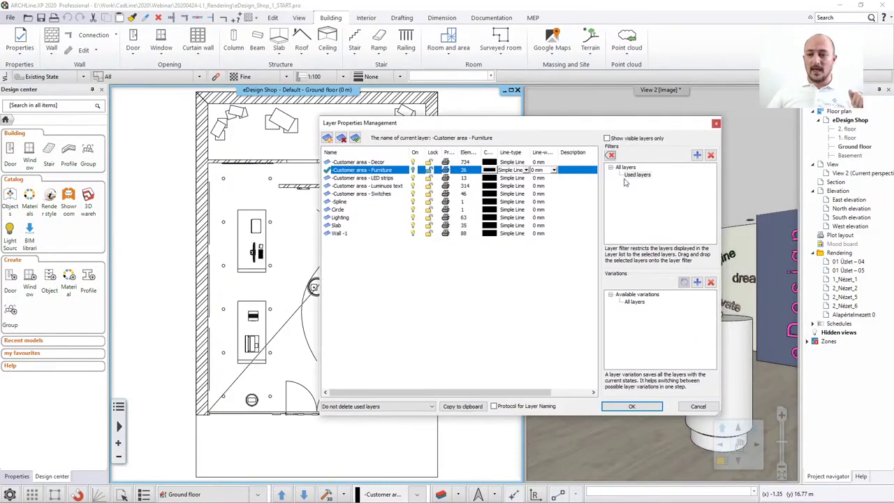
left_click(628, 177)
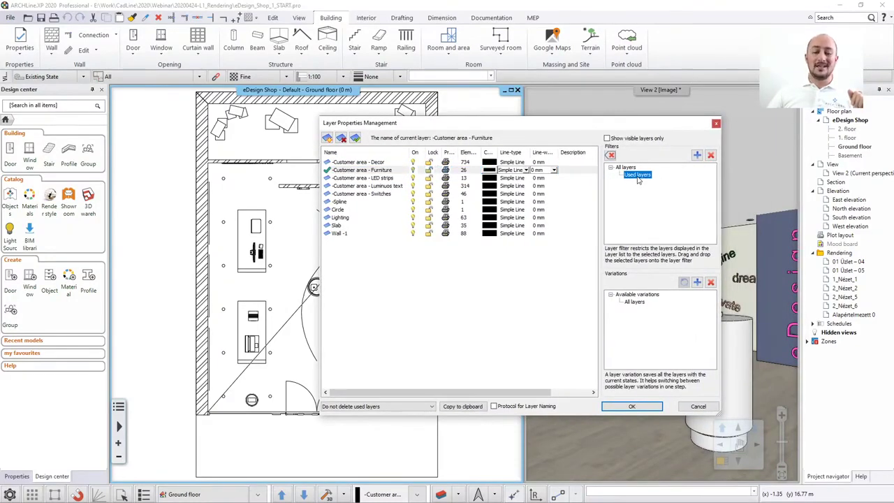
left_click(366, 162)
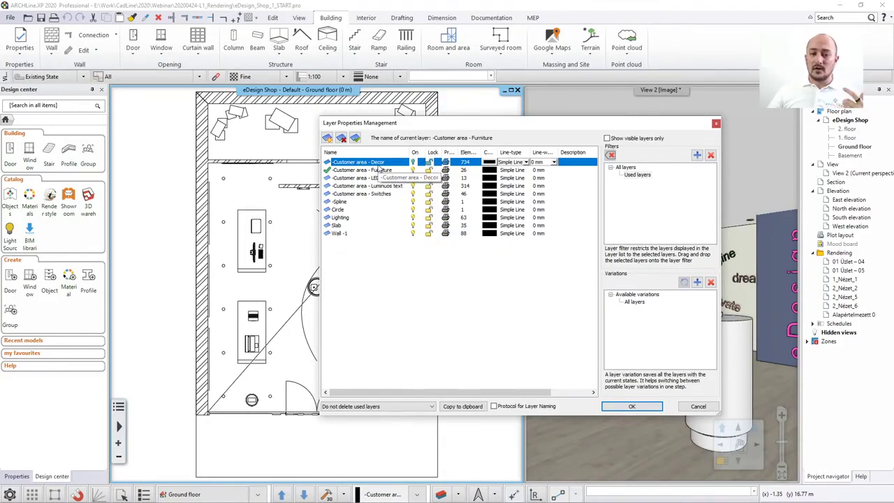
left_click_drag(417, 124, 256, 110)
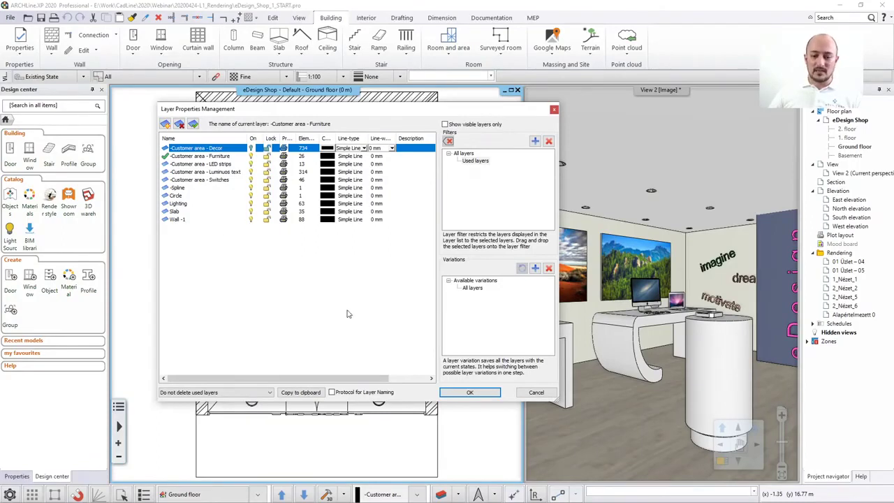
left_click(536, 393)
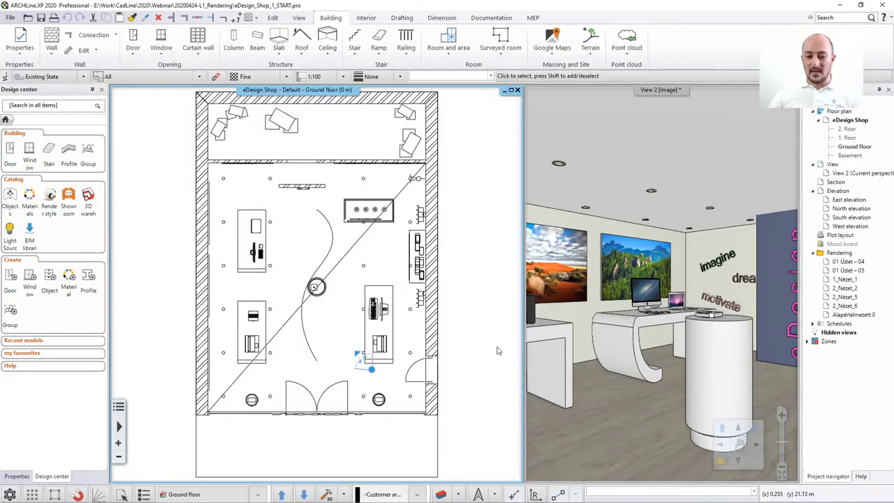
Start Layer Walk and preview the Wall -1, Switches, Luminuos text, LED strips and Furniture layers one at a time in the floor plan.
left_click(458, 495)
left_click(454, 450)
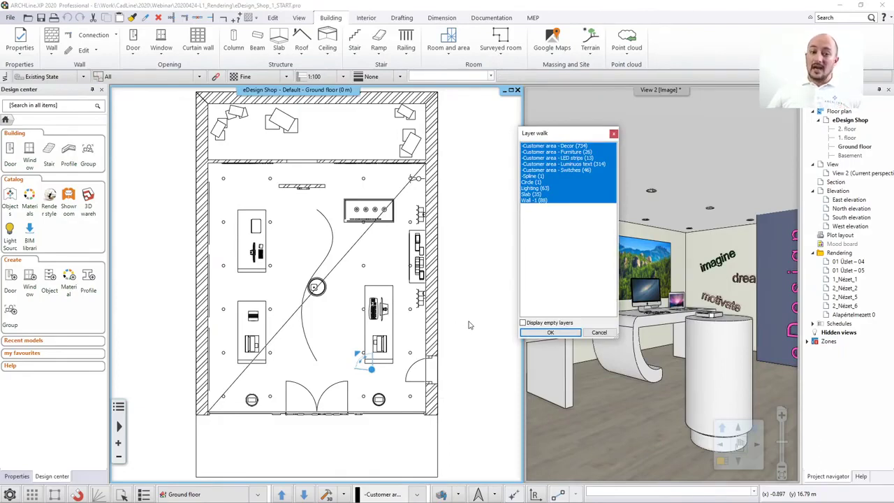
left_click(532, 201)
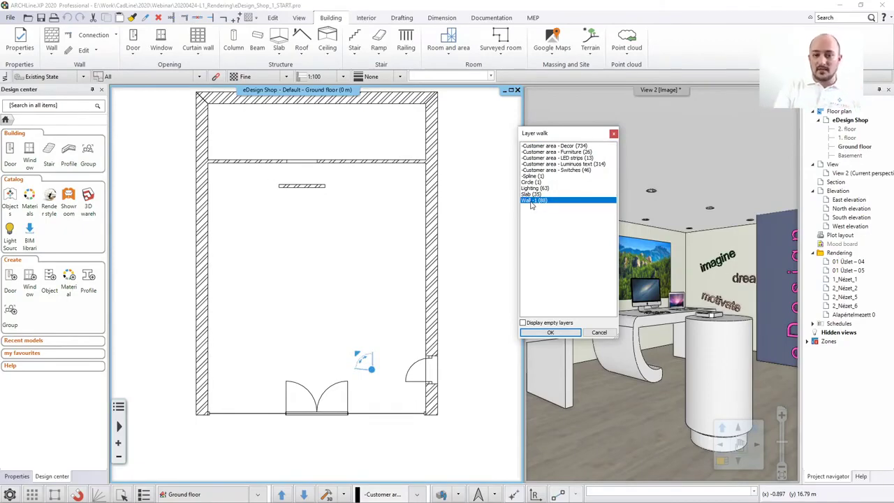
left_click(577, 171)
left_click(569, 165)
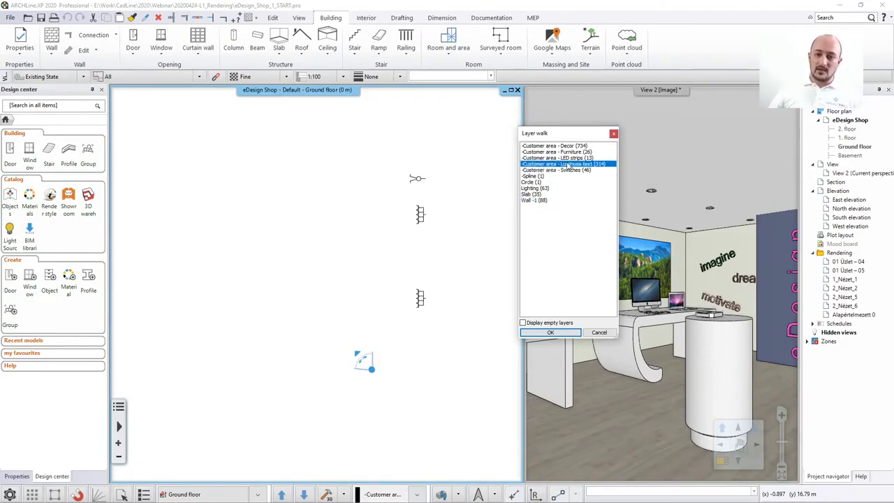
left_click(567, 158)
left_click(564, 152)
Preview the Wall -1 and Slab layers together, the Furniture layer alone, and all layers except Decor.
left_click(540, 201)
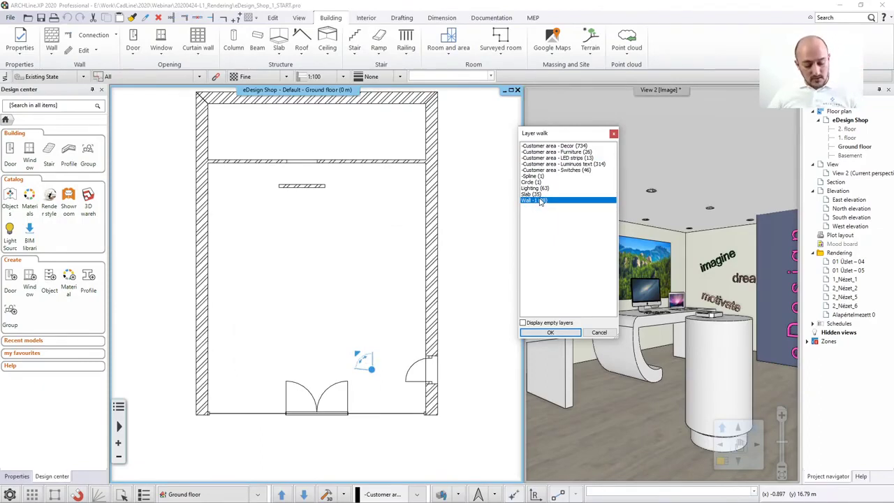
left_click(535, 195, "ctrl")
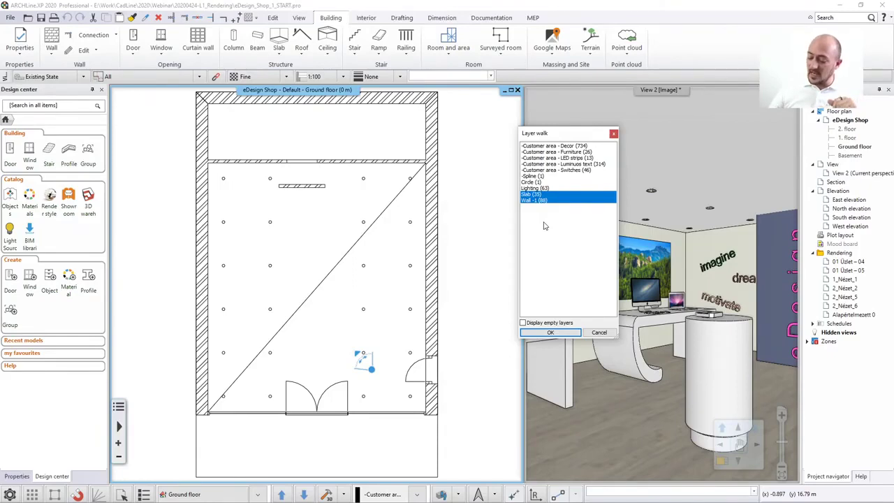
left_click_drag(548, 153, 546, 171)
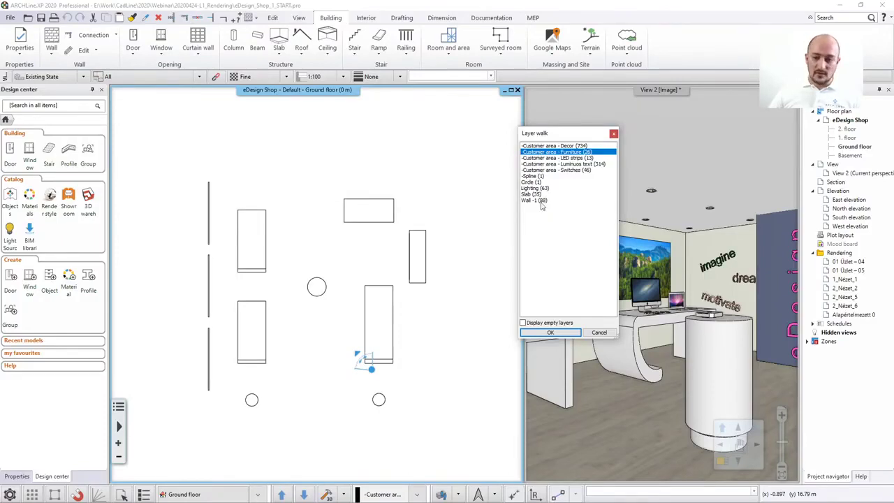
left_click(542, 203, "shift")
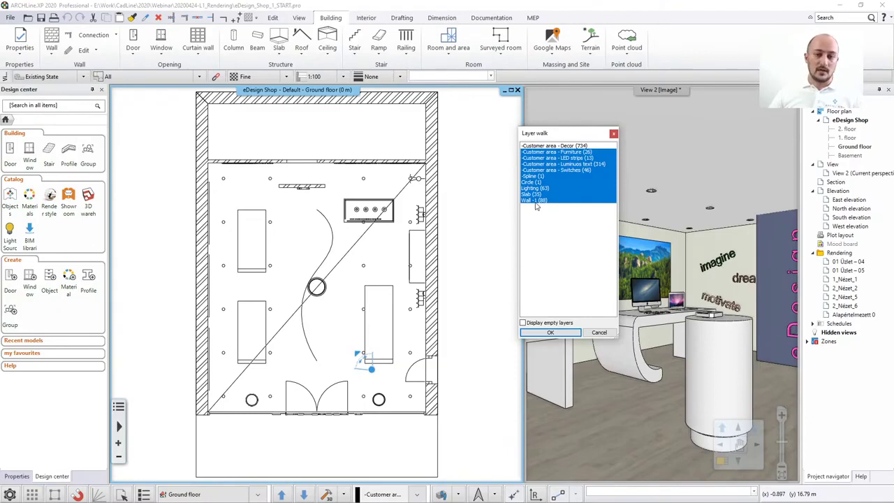
Isolate the Wall -1 and Slab layers and apply this visibility to the project.
left_click(537, 201)
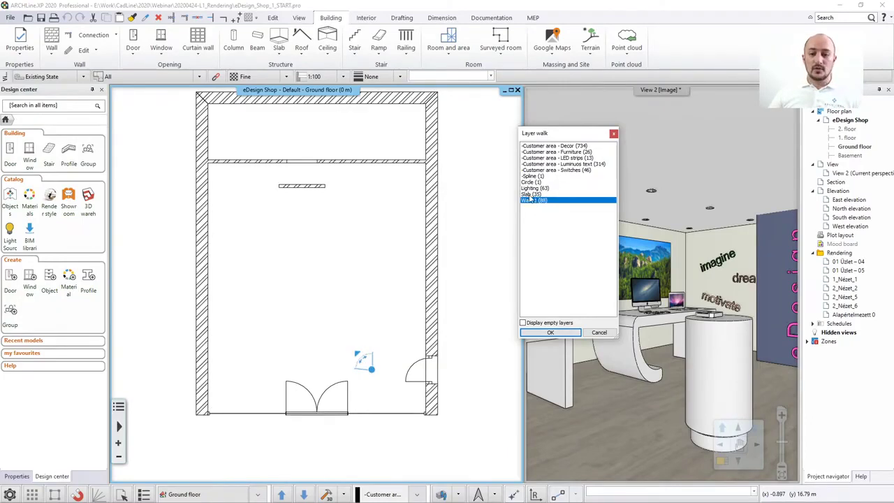
left_click(529, 194, "ctrl")
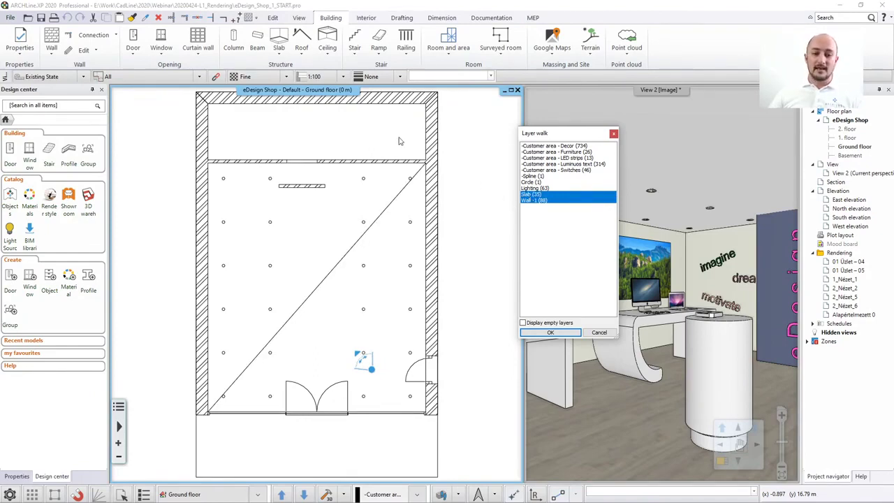
left_click(549, 333)
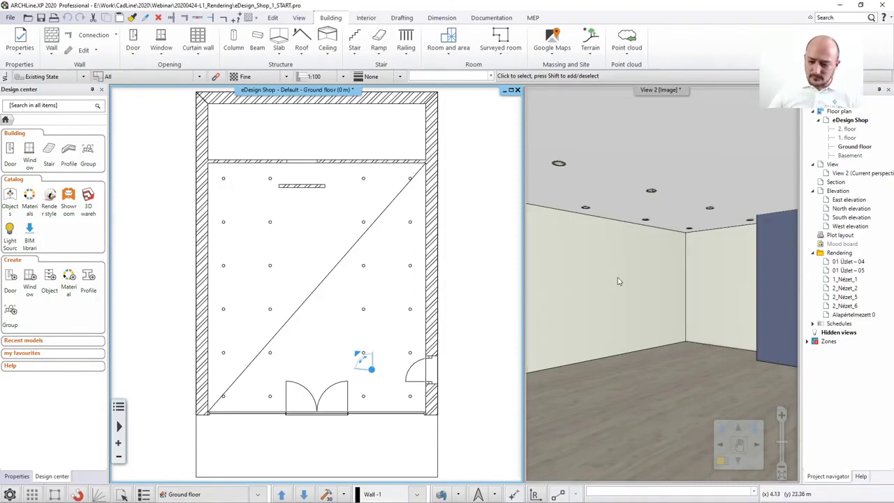
Maximize the 3D view and switch it to the saved perspective 01 Shop – 07 Outside.
left_click(726, 454)
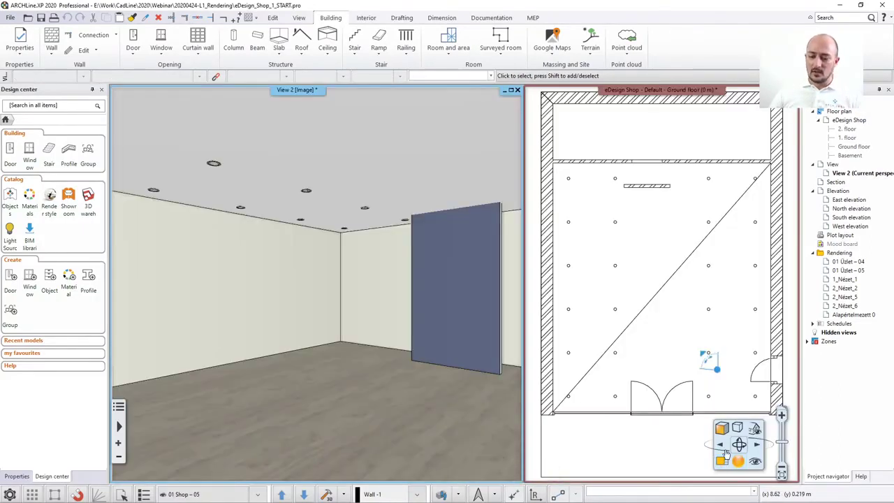
left_click(512, 93)
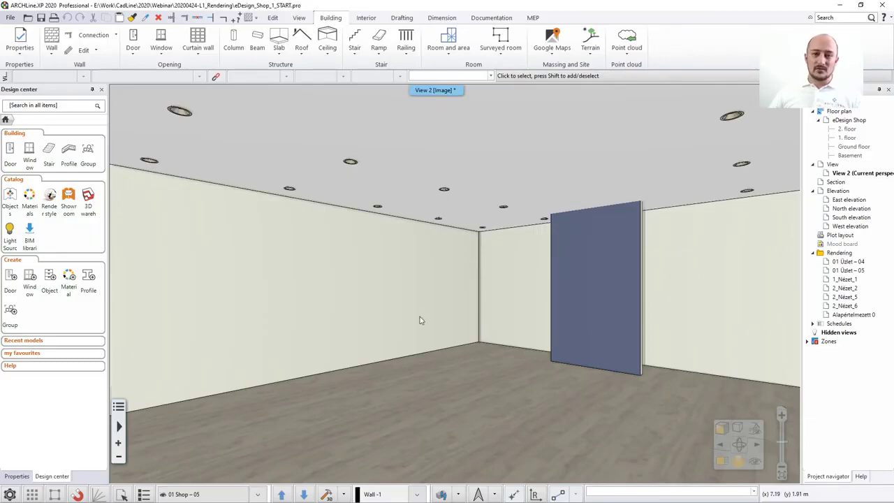
left_click(257, 495)
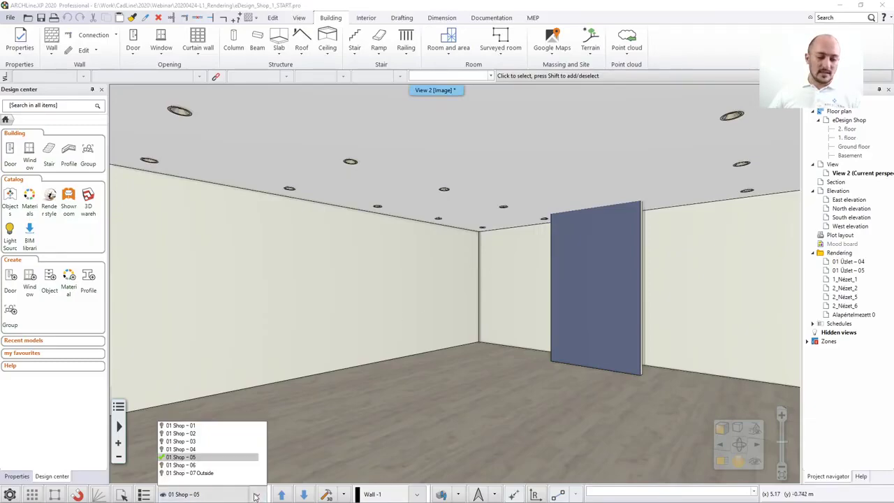
left_click(208, 473)
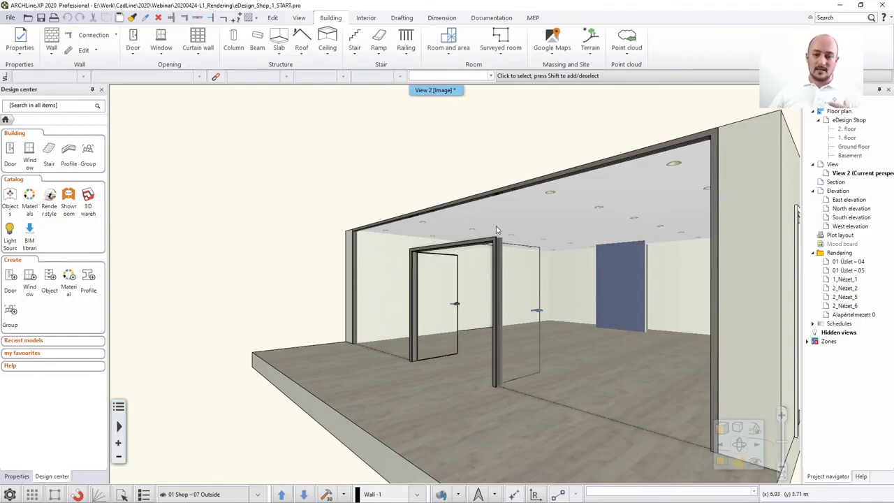
Set the sun position with Shadow simulation to 07 October at 13:30, accepting the realignment to the calculated sun path.
left_click(300, 20)
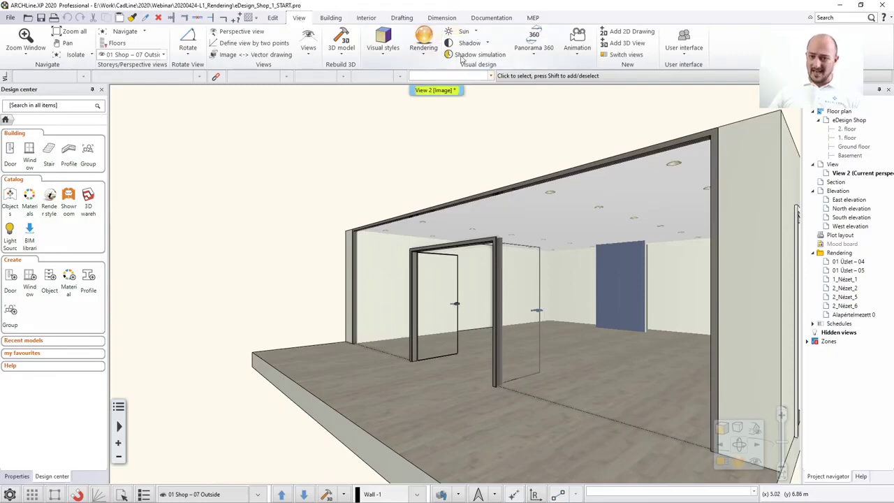
left_click(479, 55)
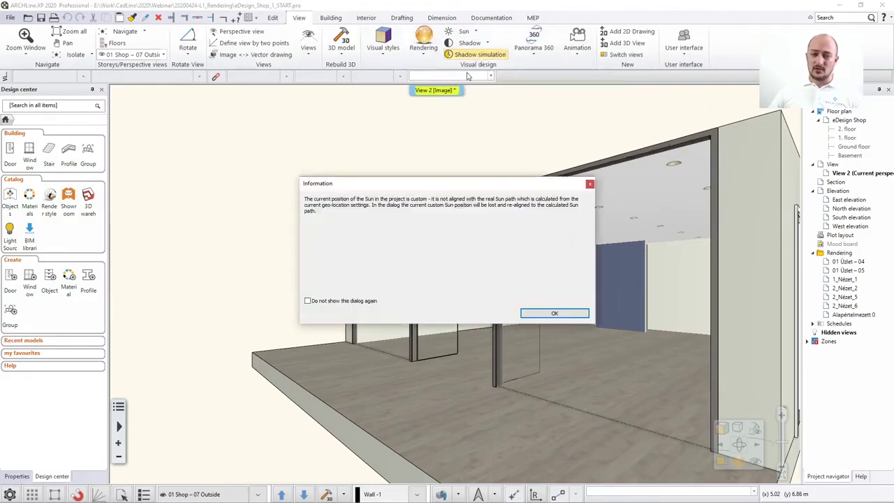
left_click(544, 316)
left_click_drag(403, 155, 651, 108)
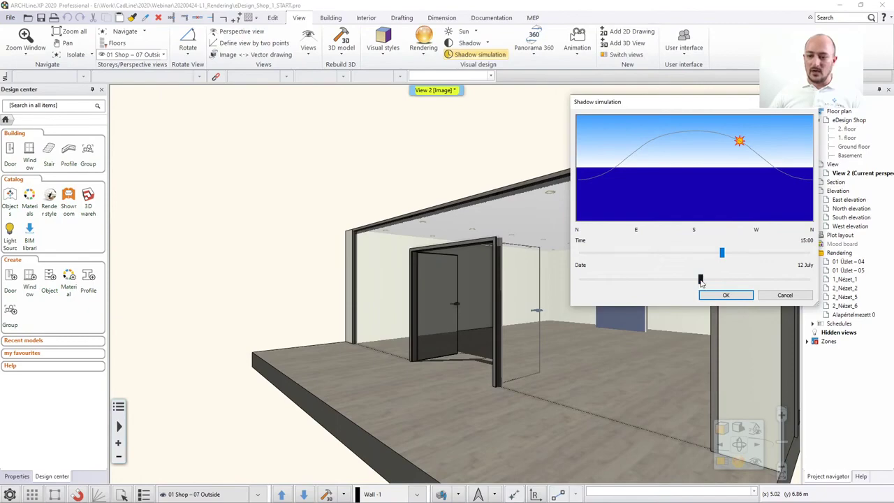
left_click_drag(701, 280, 754, 280)
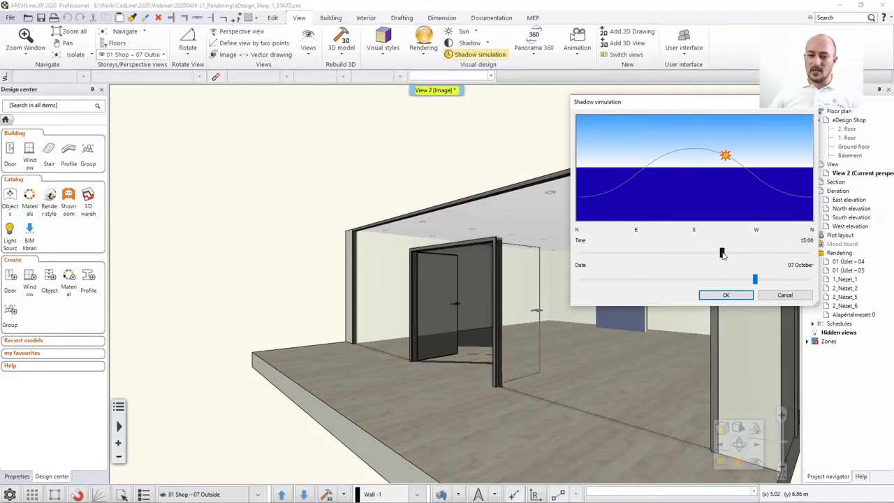
left_click_drag(723, 254, 707, 254)
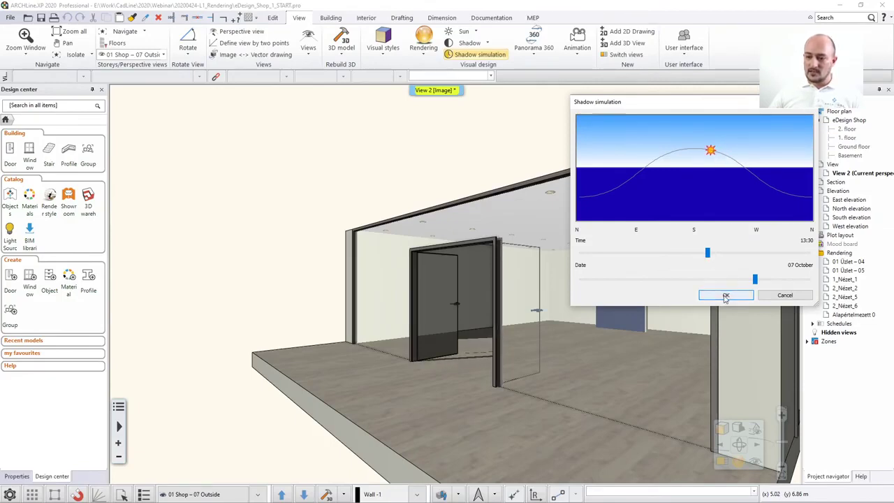
left_click(726, 295)
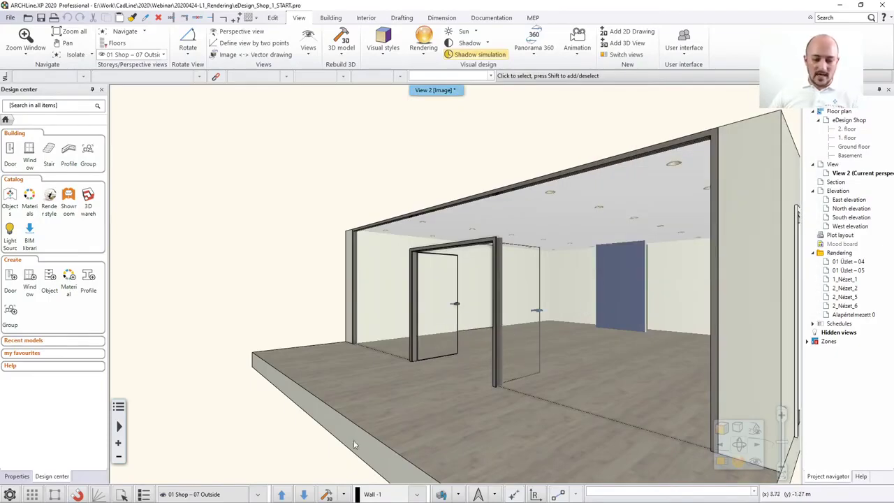
Return to the 01 Shop – 05 perspective and set the shadow simulation to 02 July at 15:00.
left_click(257, 493)
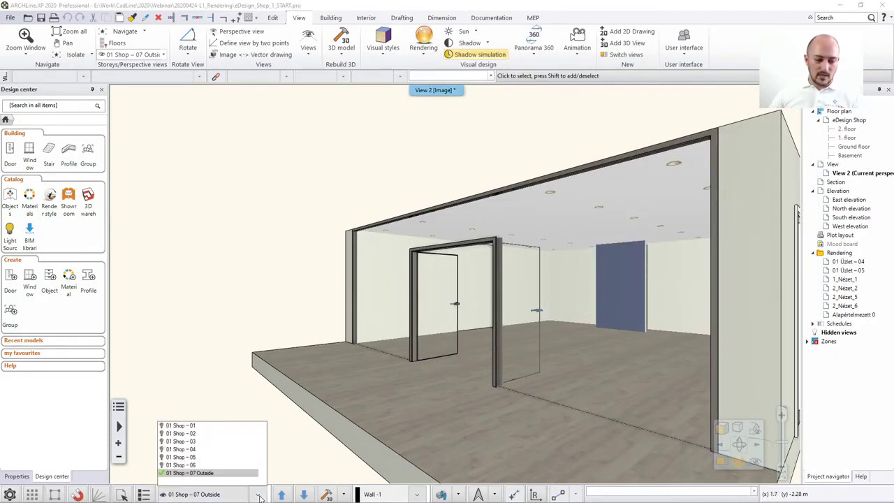
left_click(199, 457)
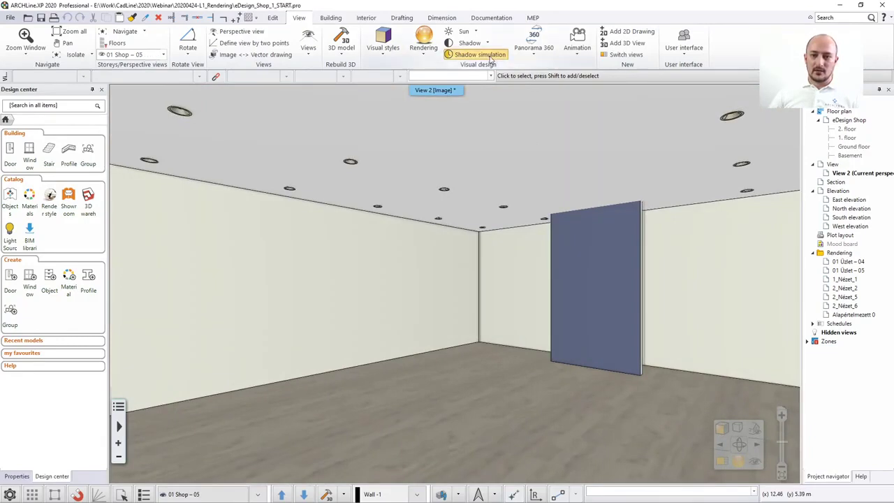
left_click(488, 55)
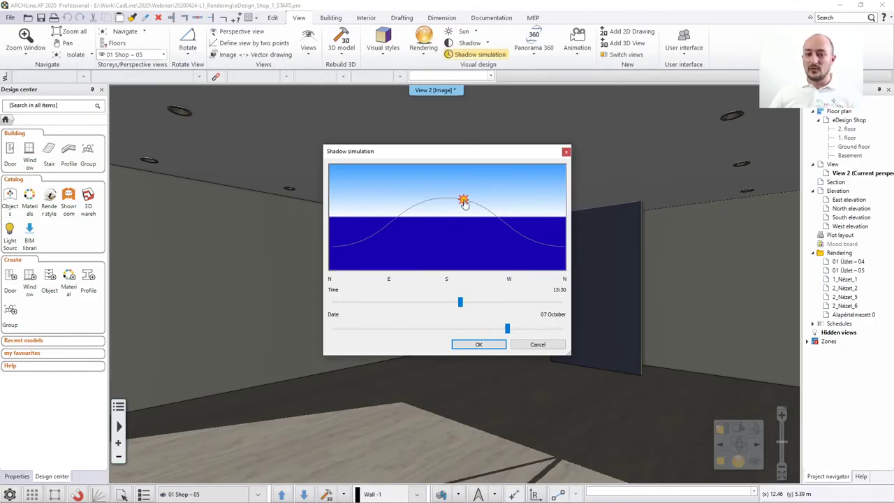
mouse_move(464, 203)
left_mouse_down()
mouse_move(529, 243)
mouse_move(499, 266)
left_mouse_up()
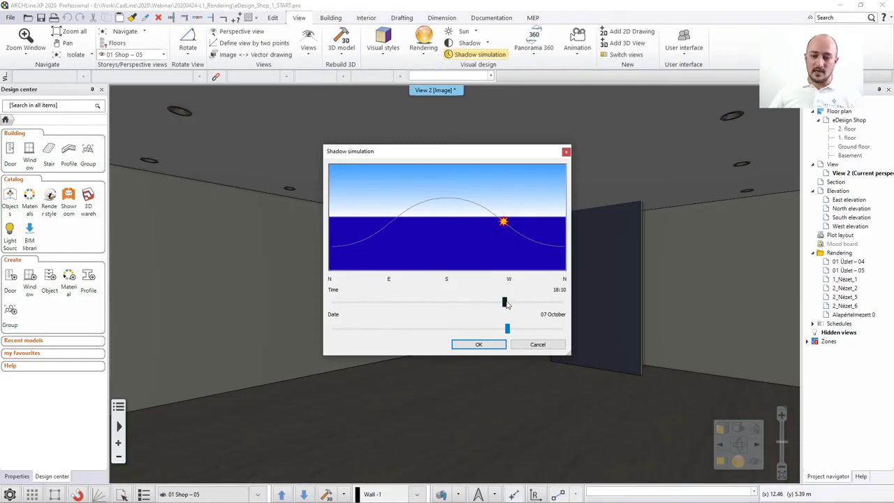
left_click_drag(505, 302, 474, 306)
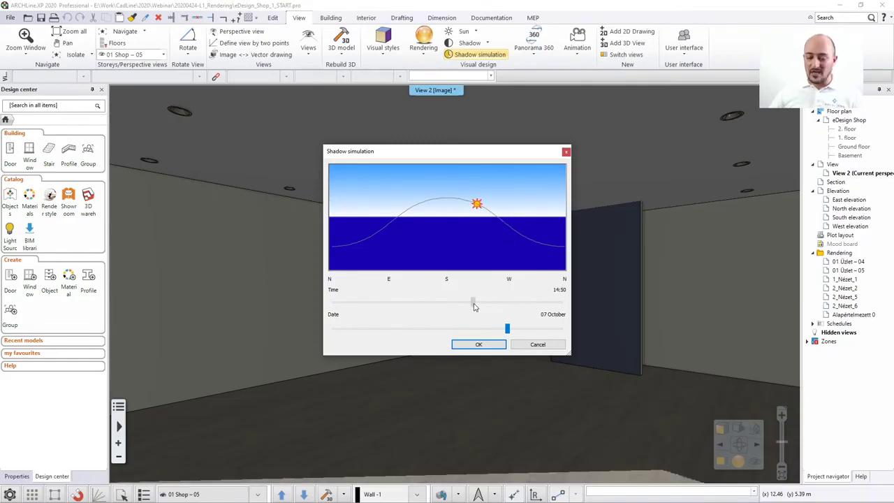
left_click_drag(474, 306, 475, 303)
left_click_drag(511, 329, 449, 330)
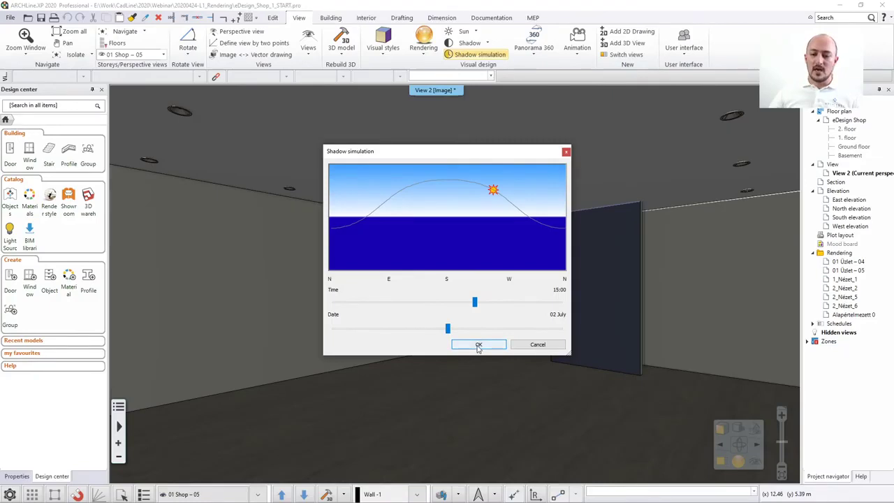
left_click(479, 344)
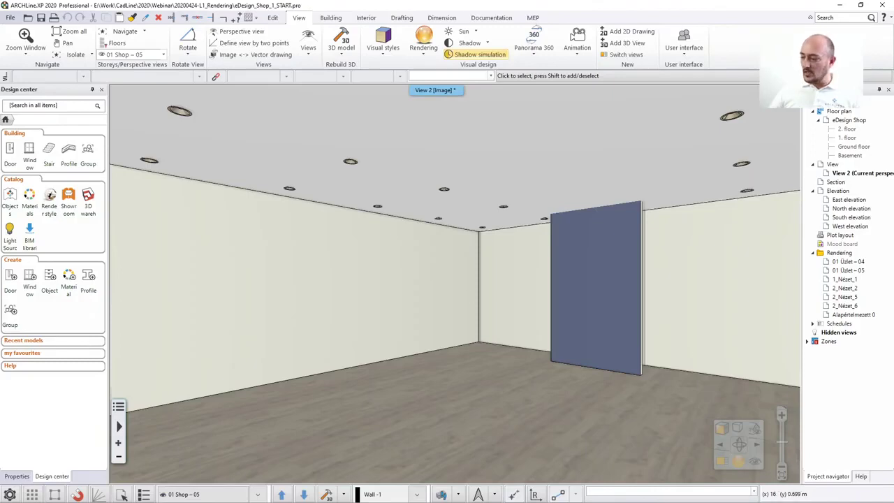
key("alt+Tab")
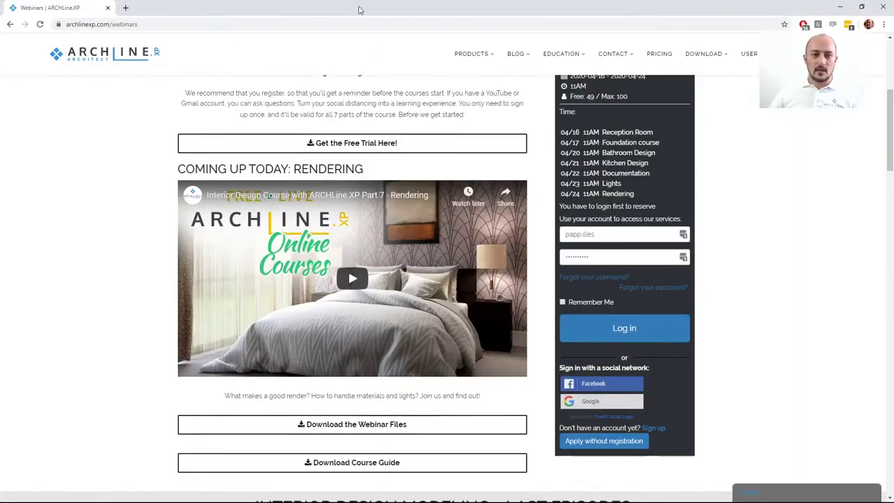
key("alt+Tab")
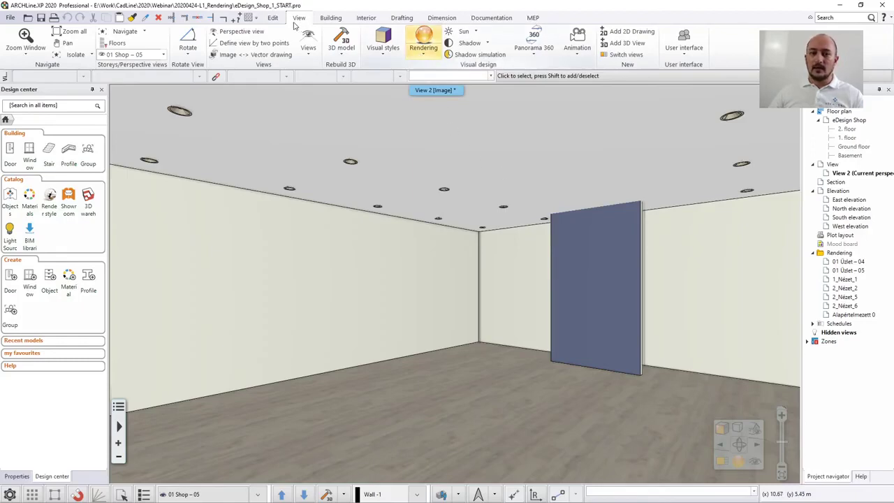
left_click(424, 56)
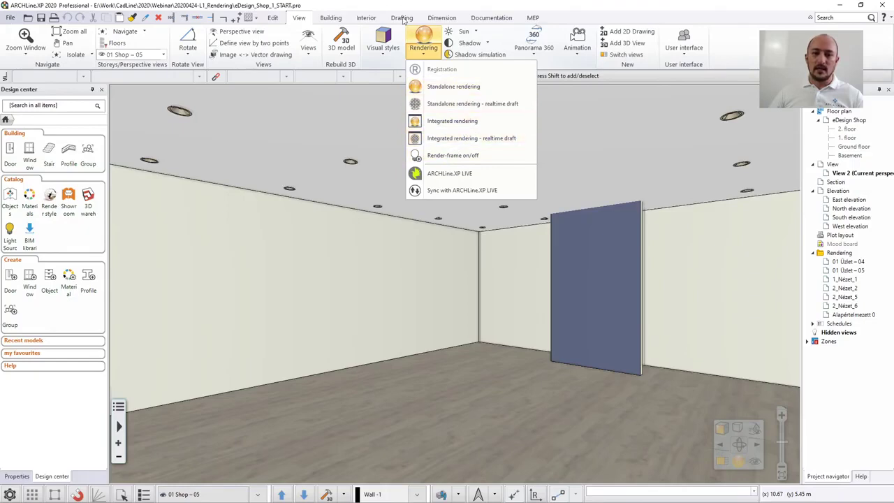
left_click(625, 78)
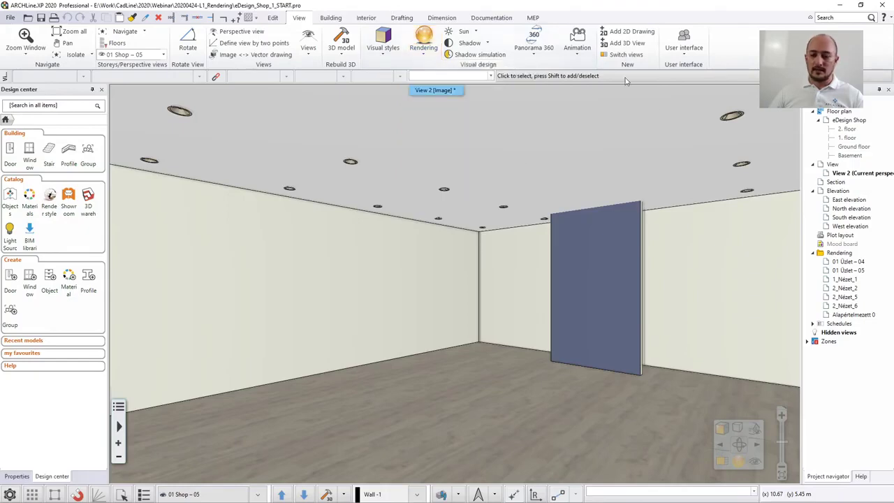
Open the settings for a standalone real-time draft rendering and review the available resolutions.
left_click(741, 464)
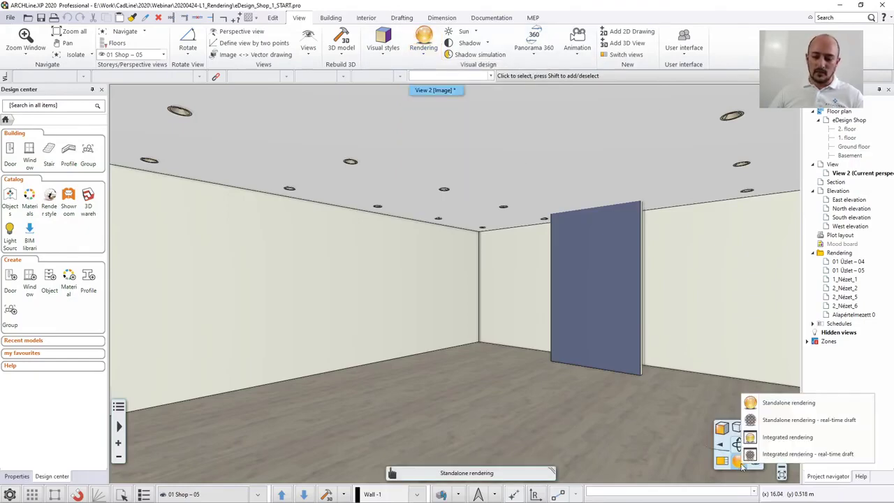
left_click(799, 419)
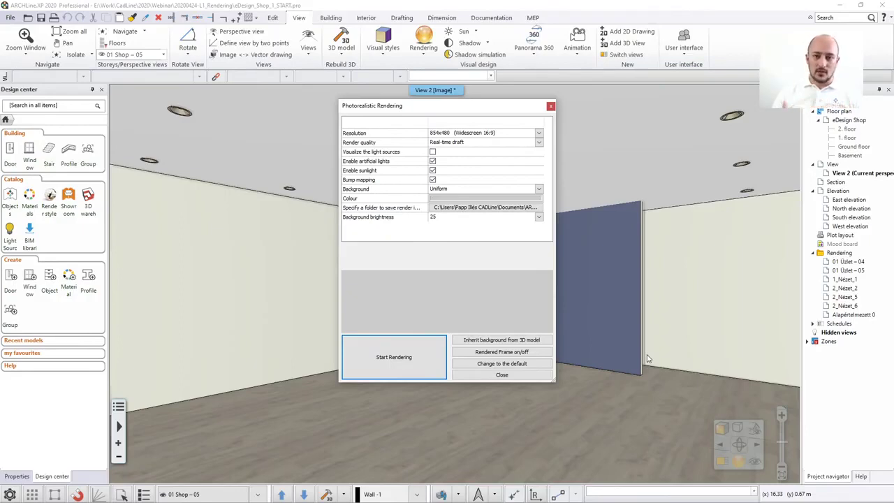
left_click(538, 133)
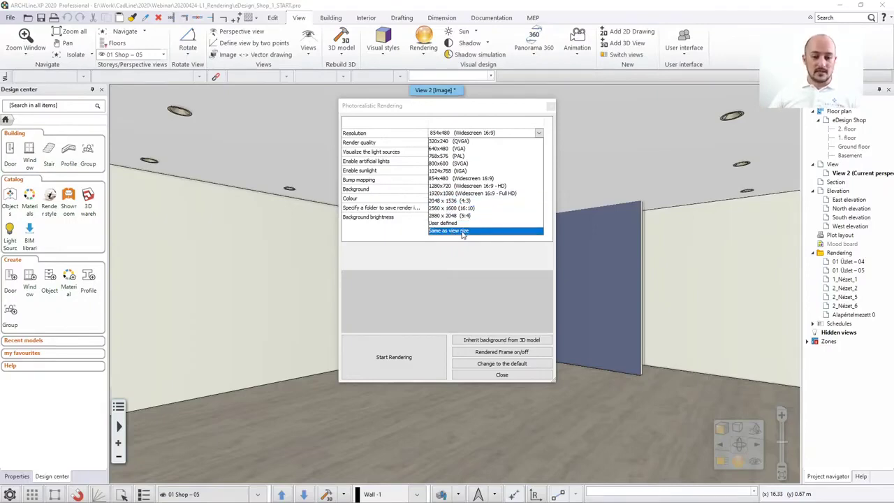
left_click(410, 248)
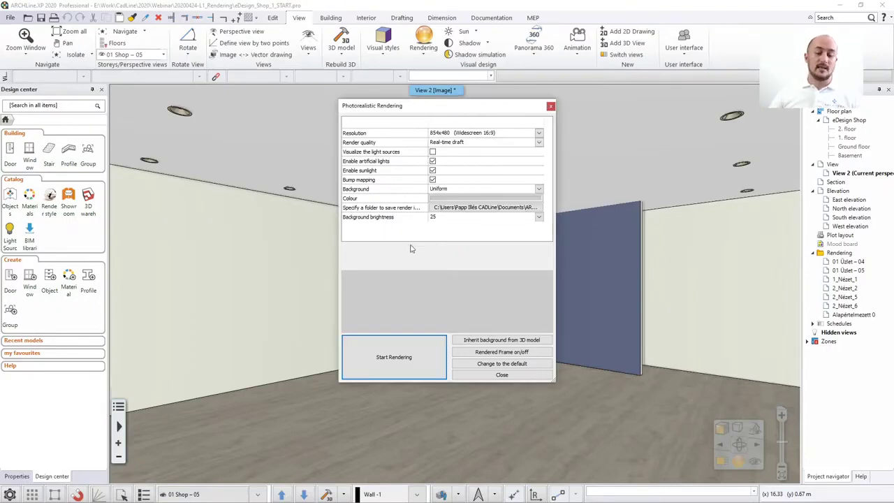
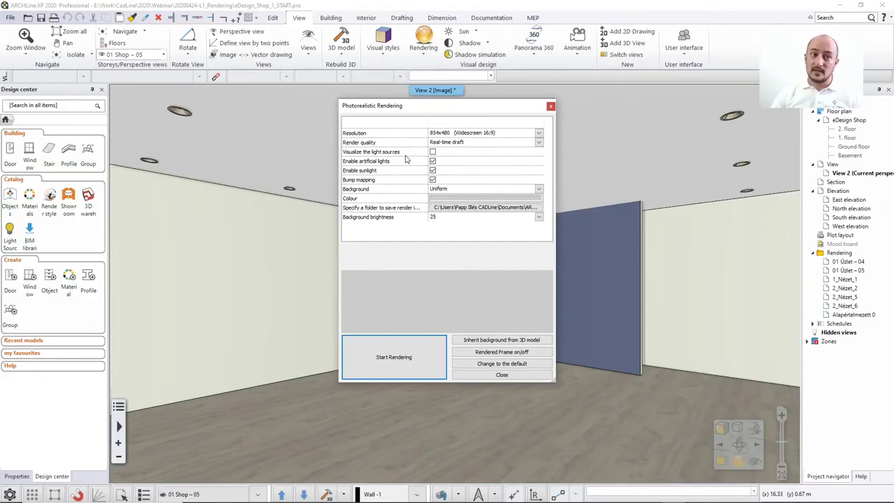
Set the rendering background to Panorama and try the Just outside the town and Sunny plain panoramas.
left_click(478, 190)
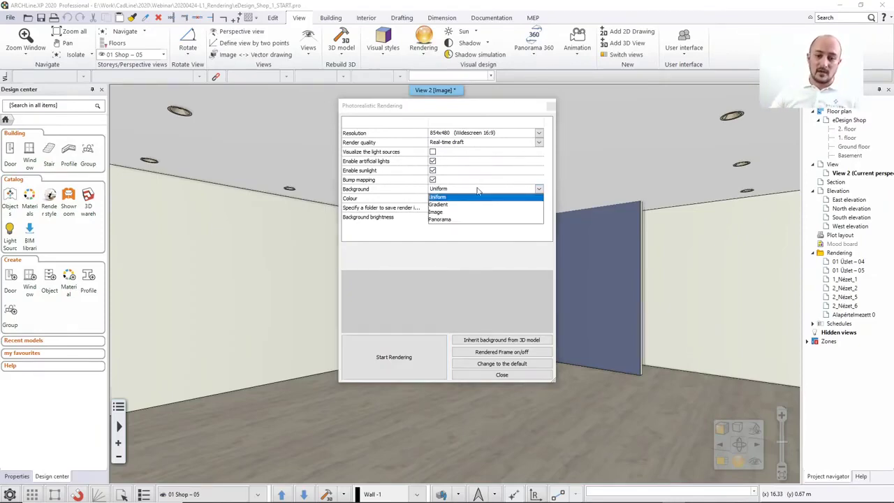
left_click(462, 220)
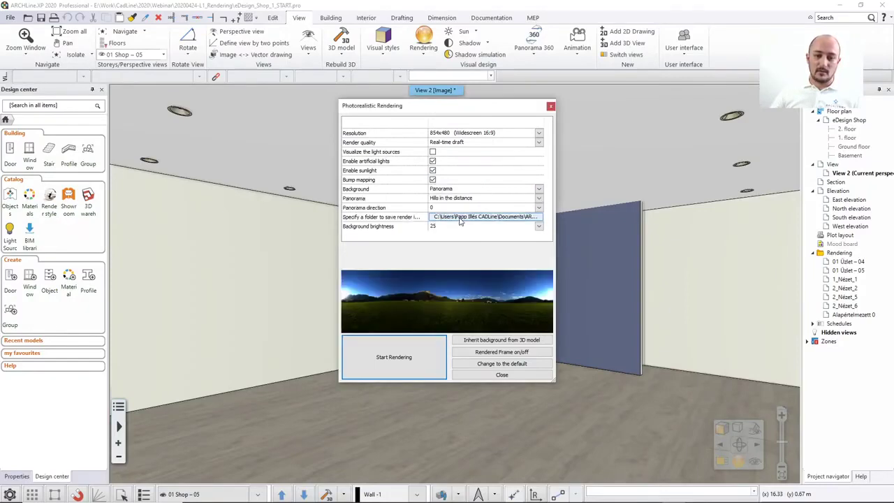
left_click(450, 199)
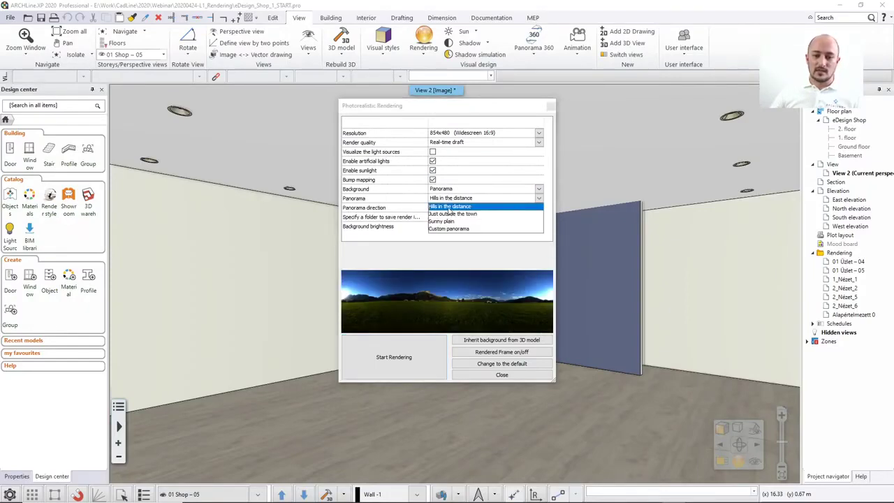
left_click(450, 213)
left_click(450, 199)
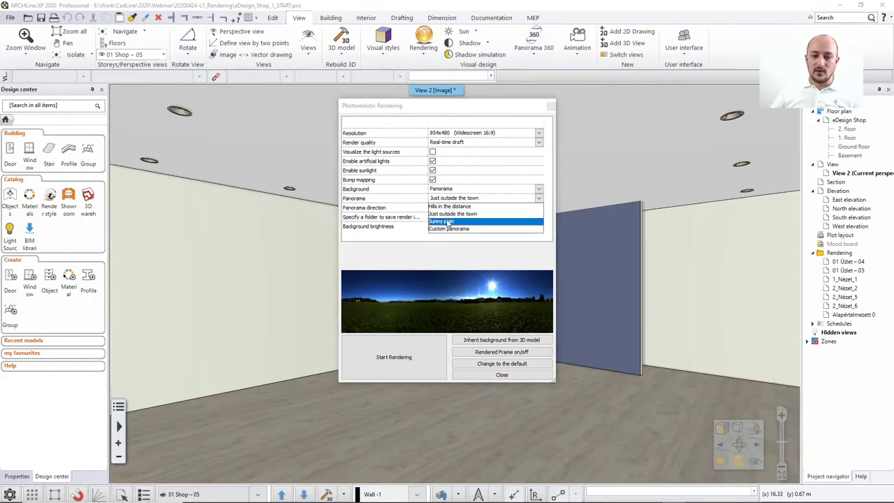
left_click(447, 221)
left_click(448, 201)
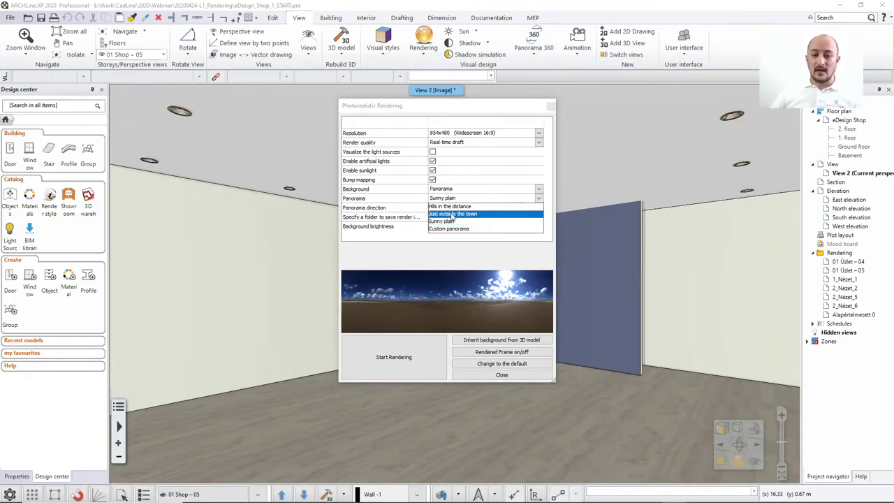
left_click(457, 191)
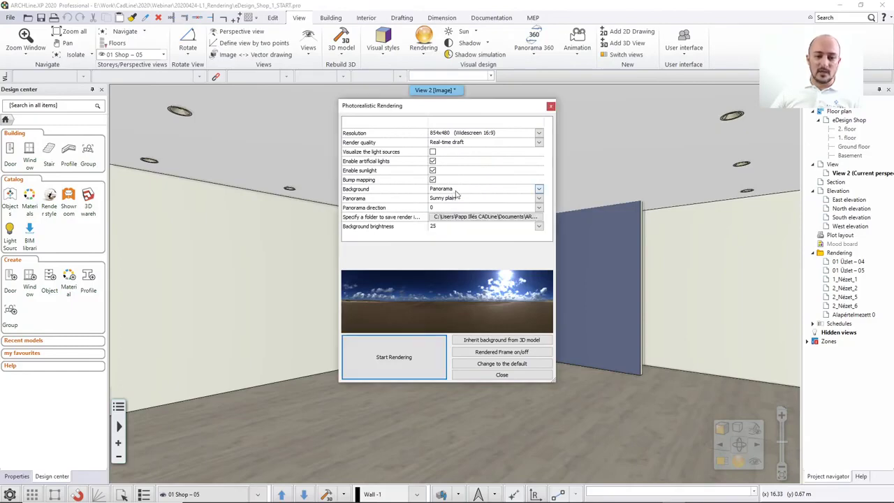
Change the rendering background to the City sky - Cloudy image.
left_click(457, 189)
left_click(453, 213)
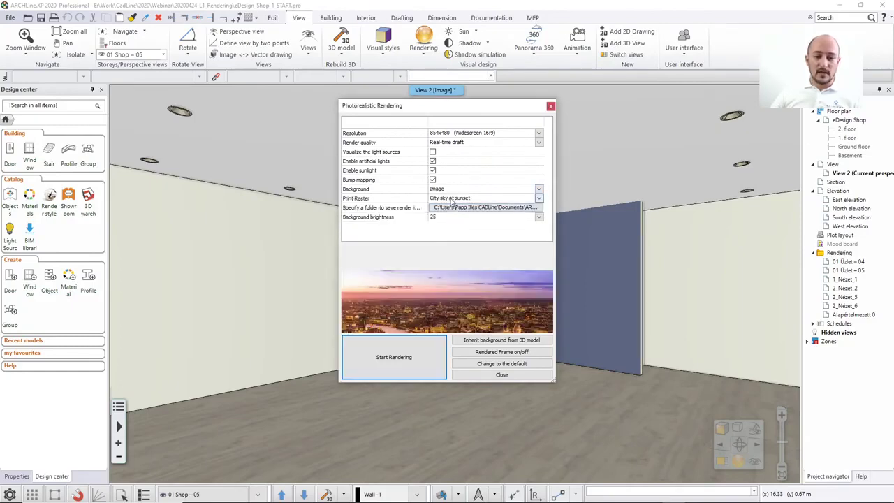
left_click(451, 201)
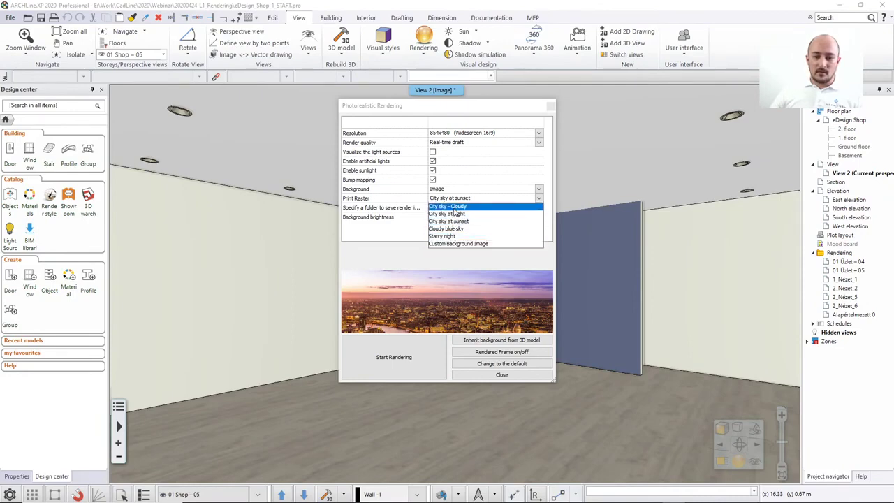
left_click(451, 207)
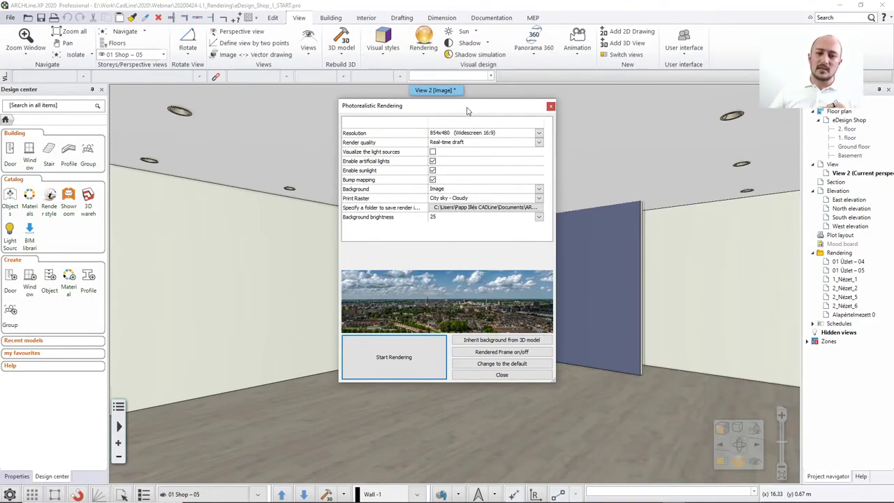
Turn on the rendered frame in the 3D view and collapse the Project navigator to widen the view.
left_click_drag(447, 106, 245, 122)
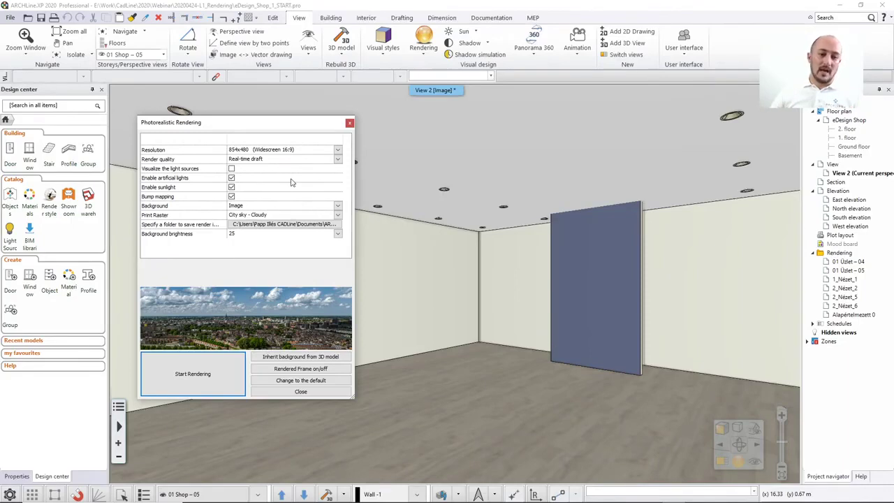
left_click_drag(264, 126, 304, 121)
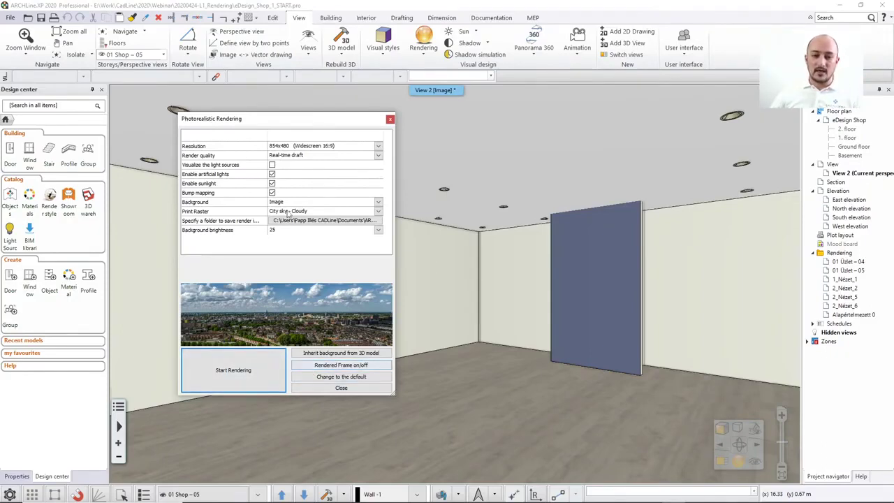
left_click(351, 369)
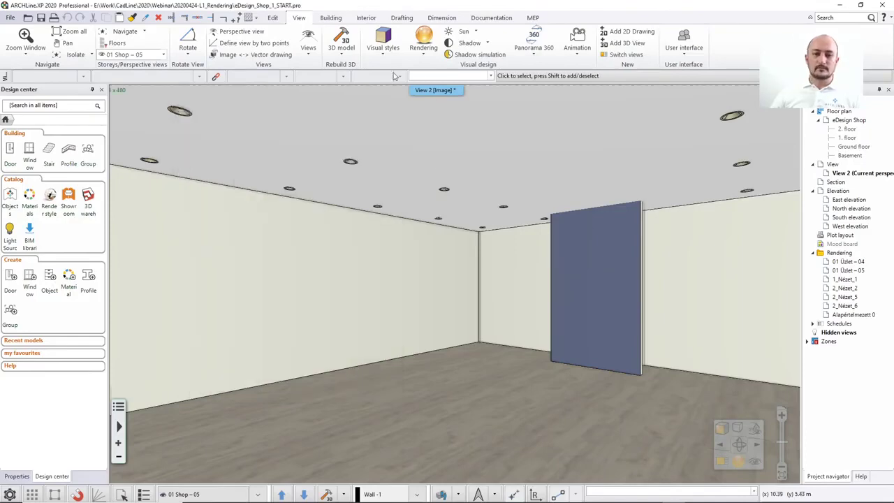
left_click(423, 41)
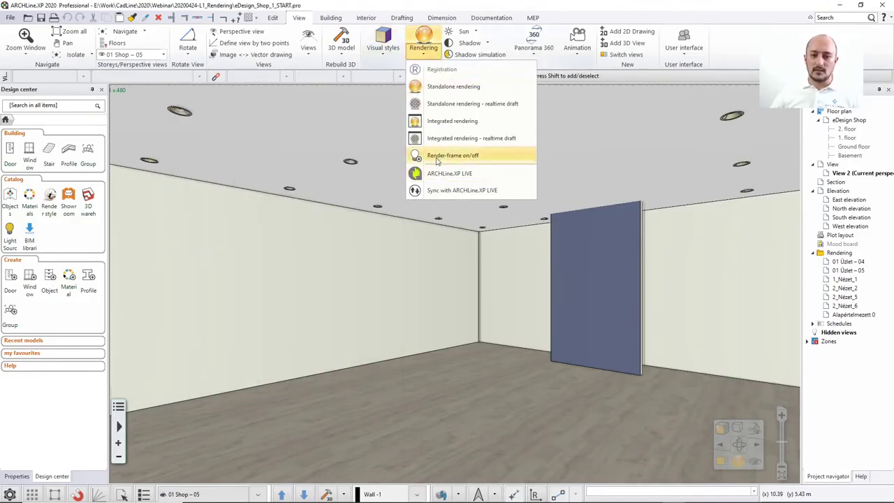
left_click(750, 44)
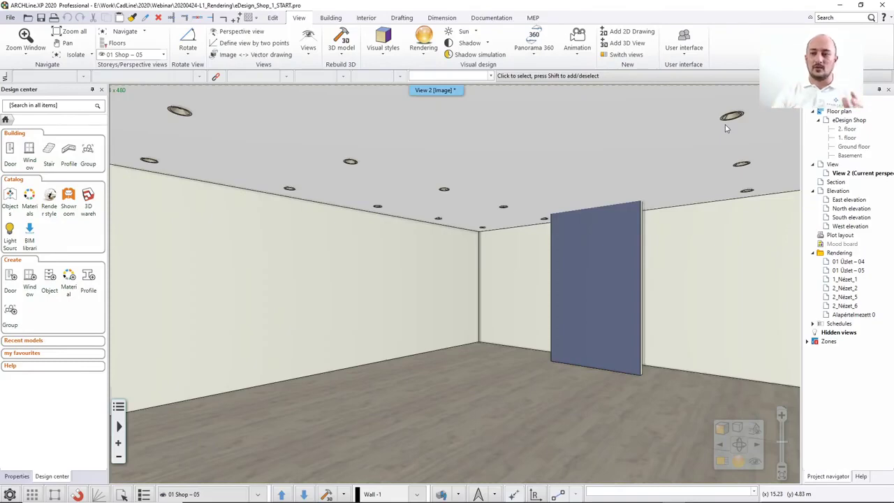
left_click(878, 89)
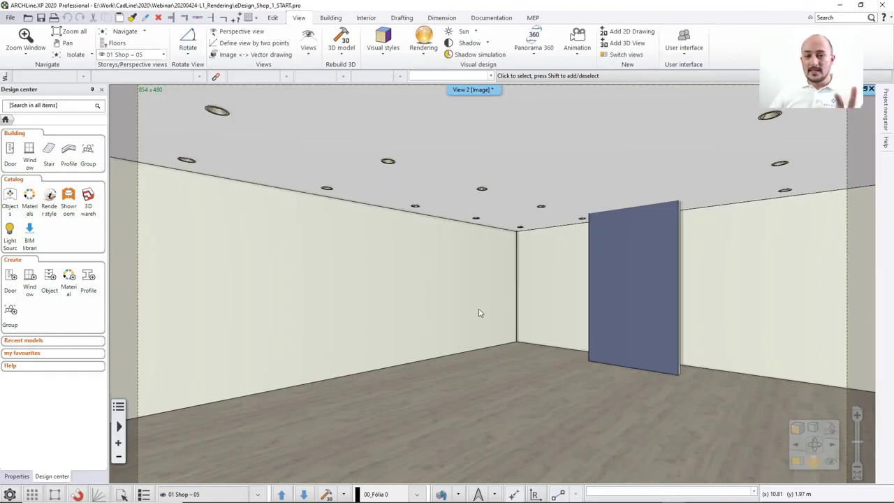
Start a standalone real-time draft rendering with the City sky - Cloudy image as background.
left_click(424, 55)
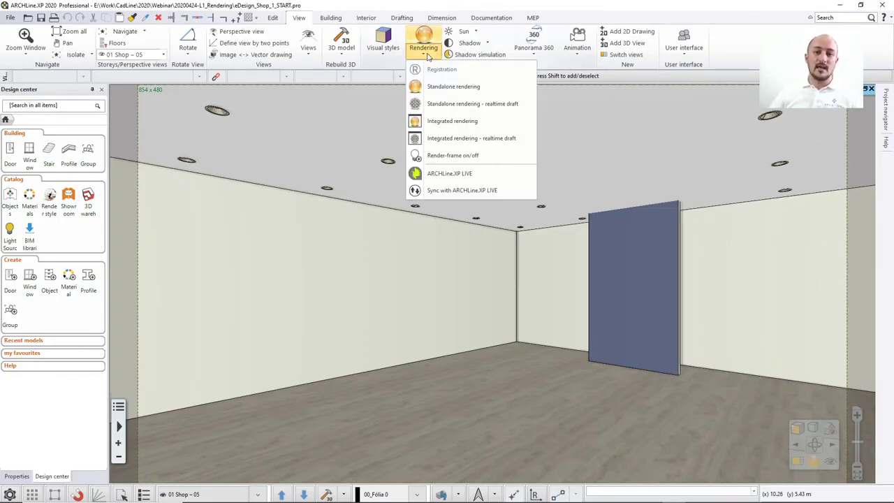
left_click(472, 104)
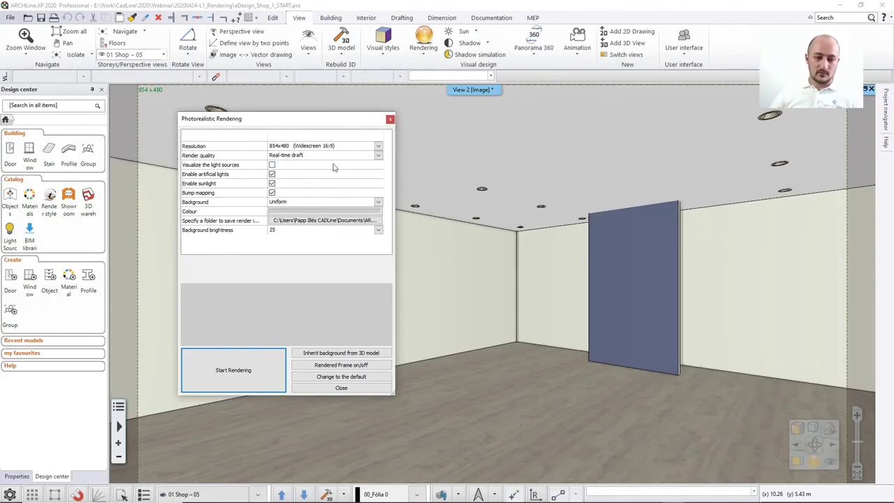
left_click_drag(311, 129, 439, 108)
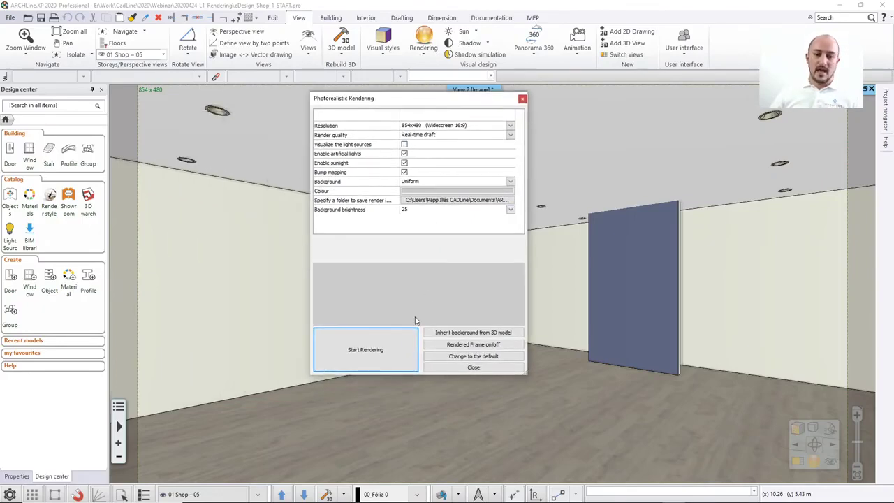
left_click(416, 182)
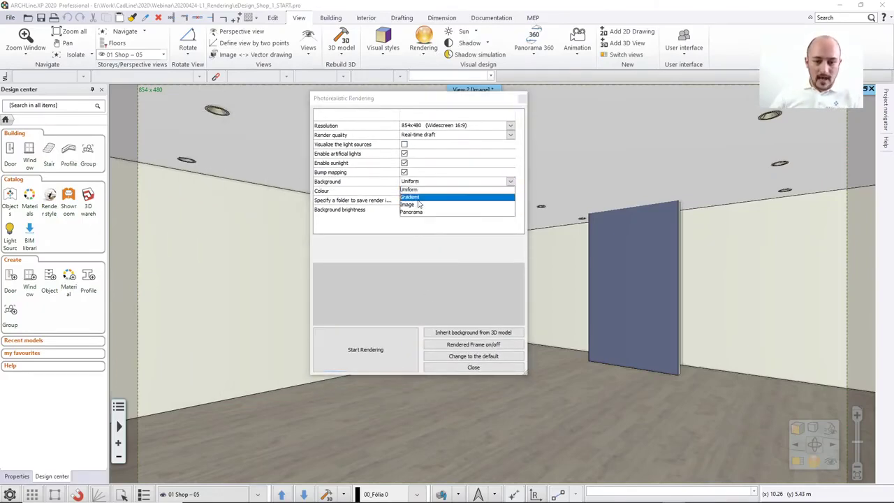
left_click(419, 205)
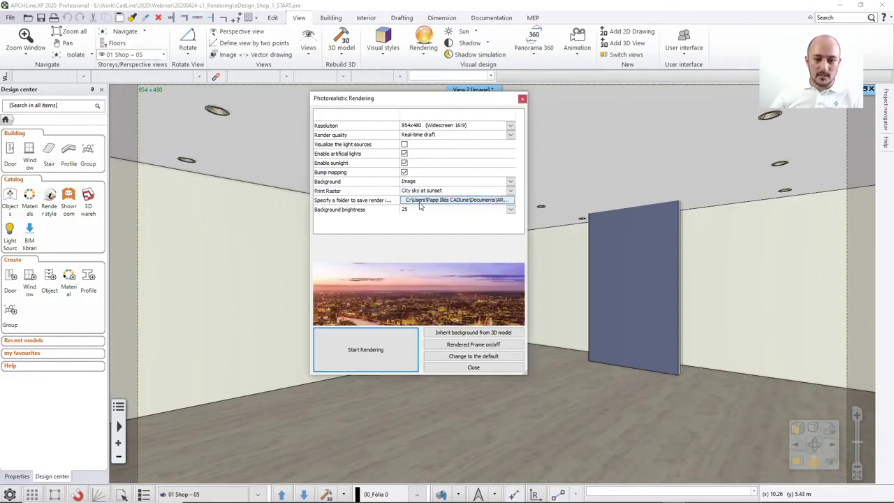
left_click(427, 191)
left_click(422, 199)
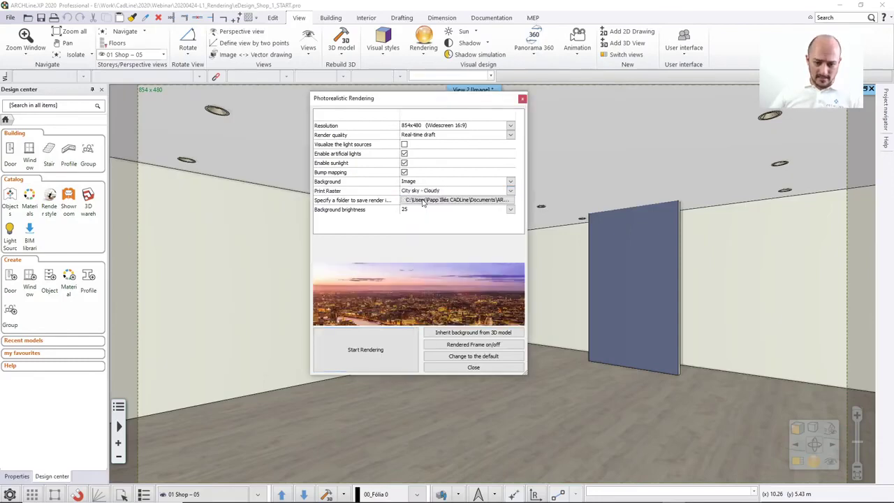
left_click(384, 349)
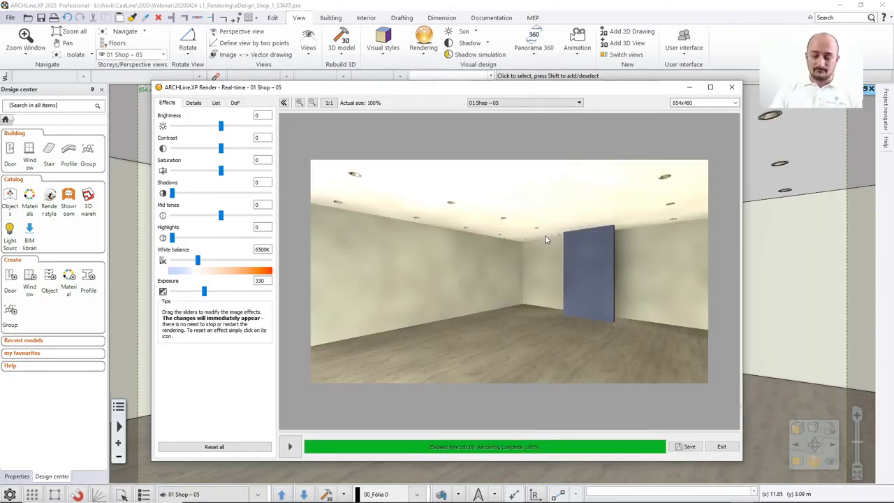
Examine the real-time draft render of 01 Shop – 05 and close the render window.
left_click_drag(395, 88, 410, 60)
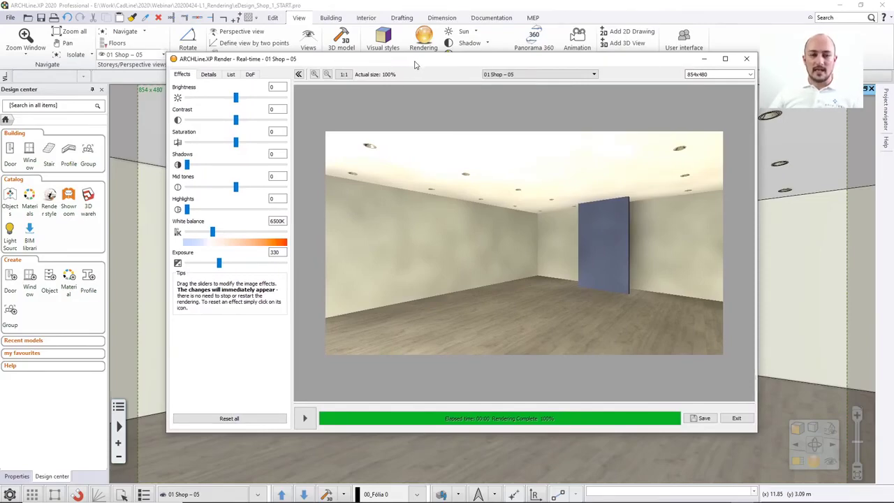
left_click_drag(414, 65, 392, 85)
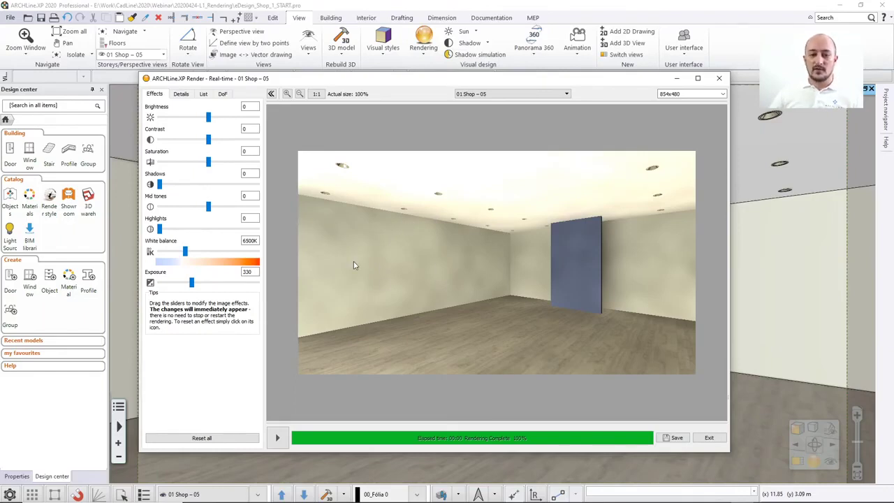
left_click_drag(423, 78, 453, 92)
key("Escape")
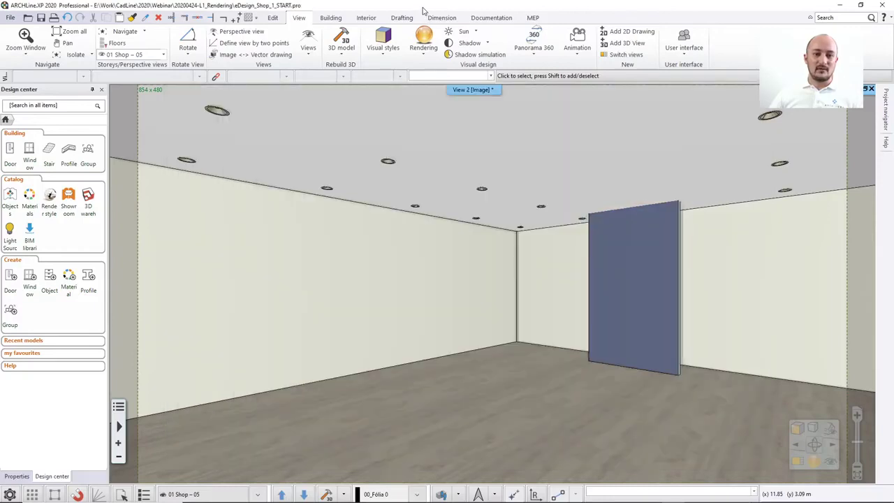
Enable light emission for the plain ceiling and bring up the real-time render of 01 Shop – 05.
left_click(351, 148)
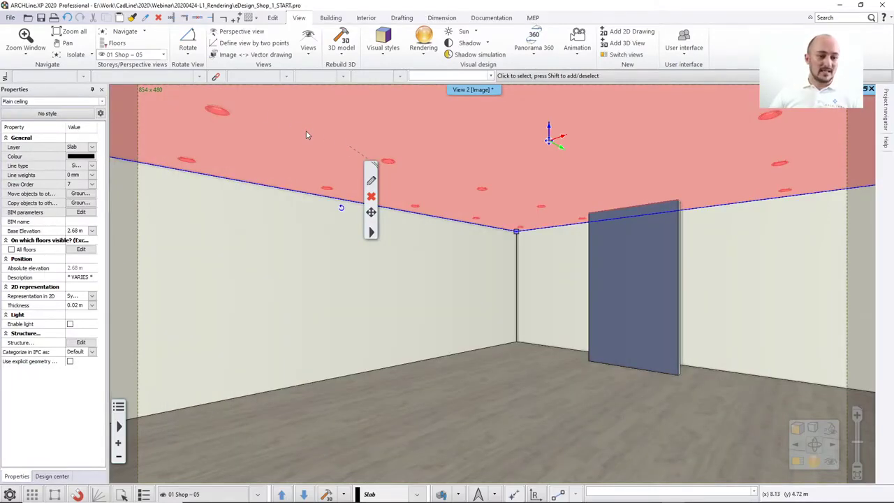
left_click(71, 325)
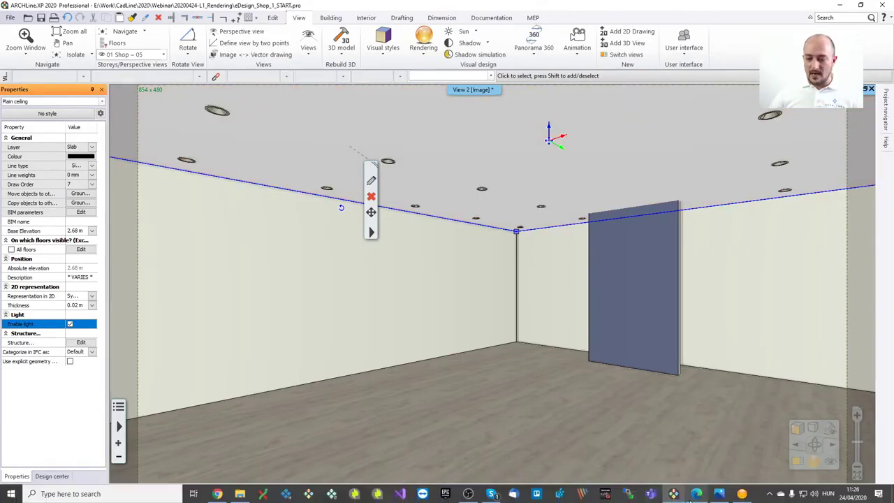
left_click(742, 494)
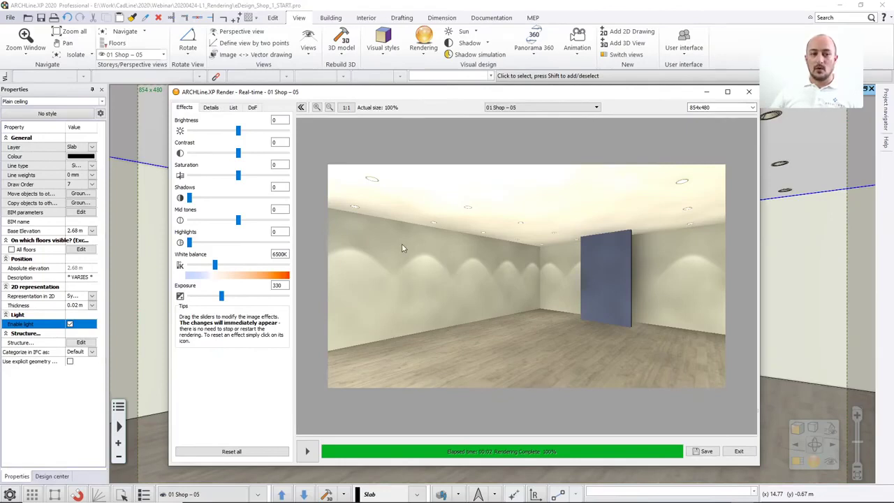
Check the real-time render with sunlight disabled, look through the render quality templates, and quit the render window.
left_click(210, 108)
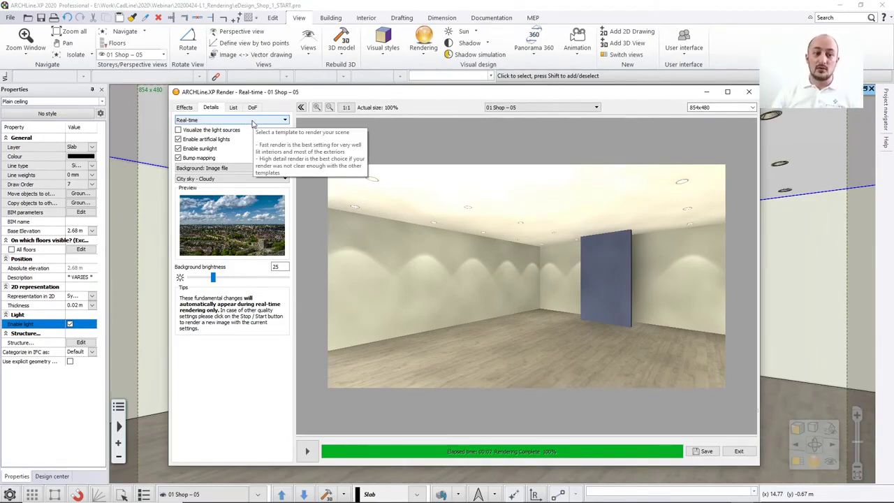
left_click(206, 149)
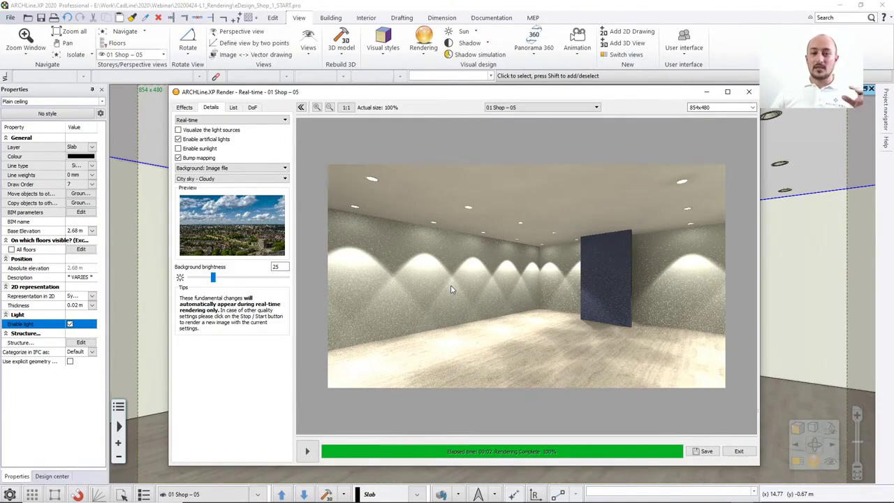
left_click(234, 121)
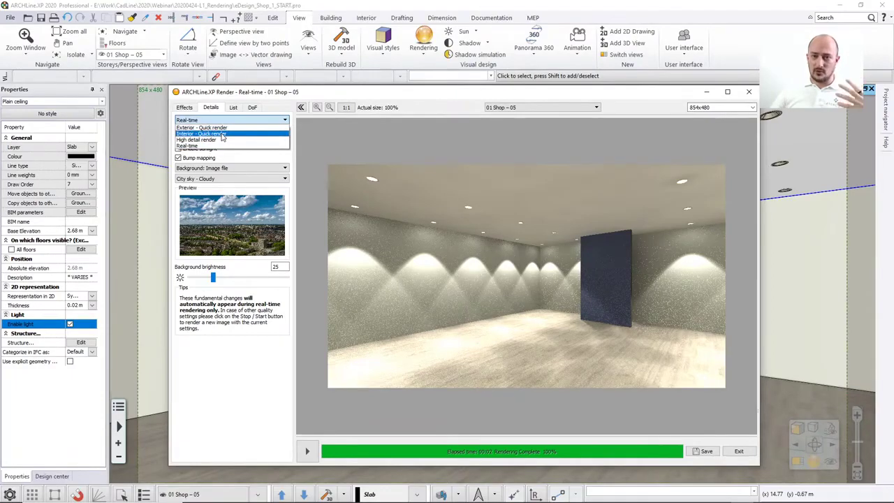
left_click(231, 119)
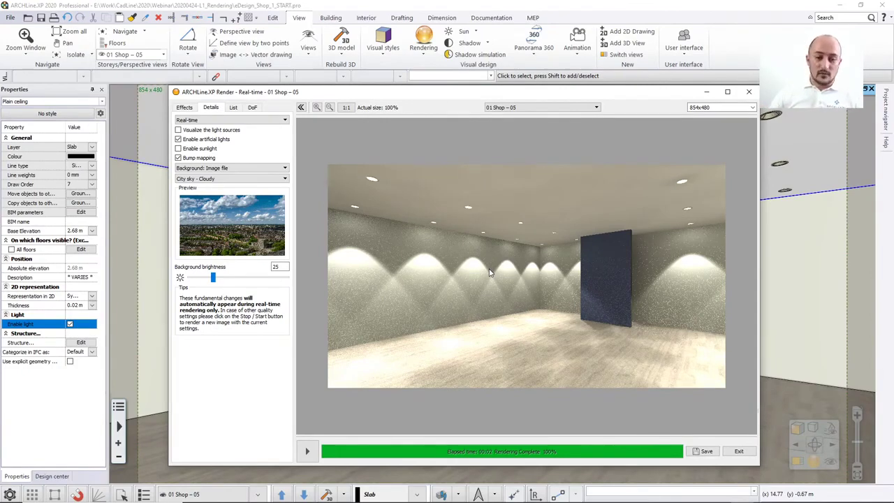
left_click(748, 93)
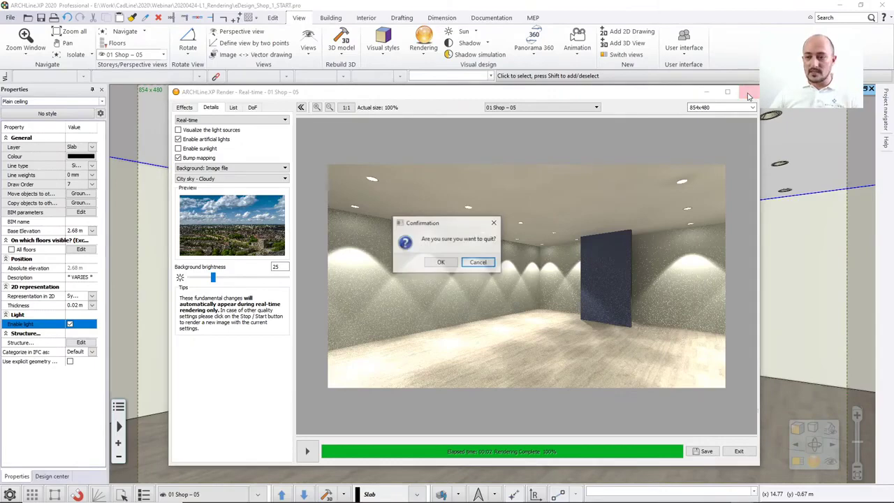
left_click(440, 261)
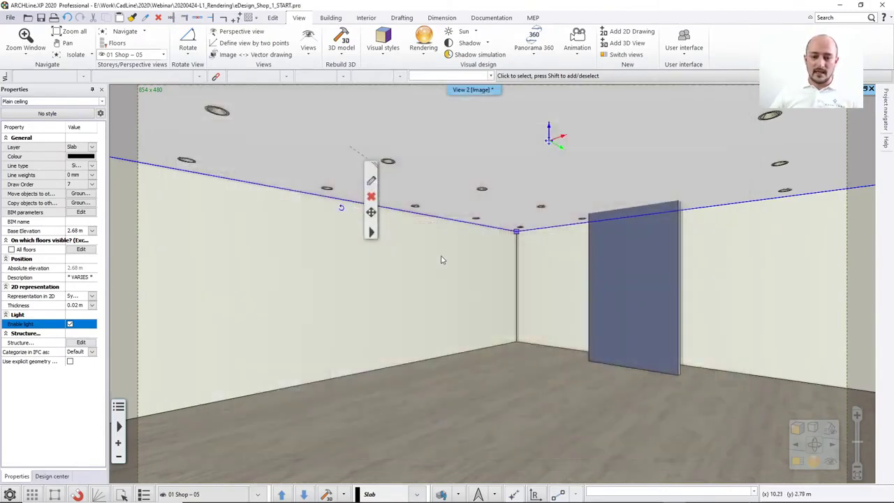
Check the sun position in the shadow simulation, cancel it without changes, and deselect the ceiling.
left_click(470, 56)
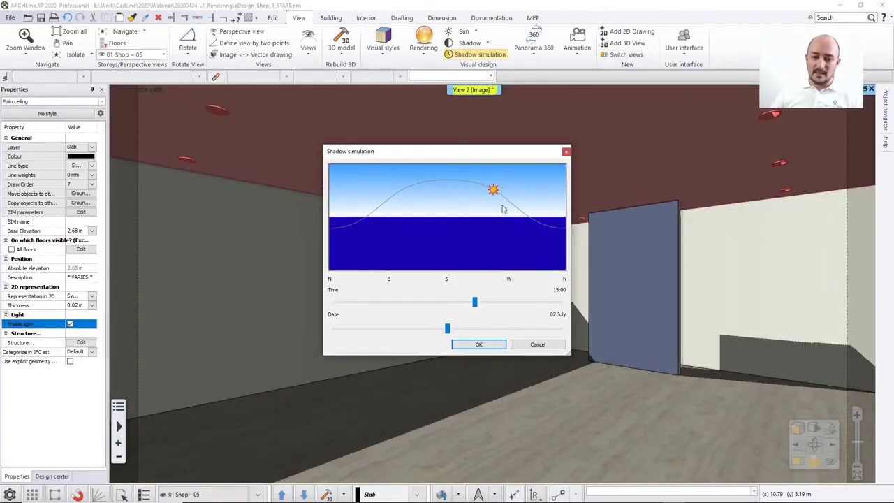
left_click(537, 344)
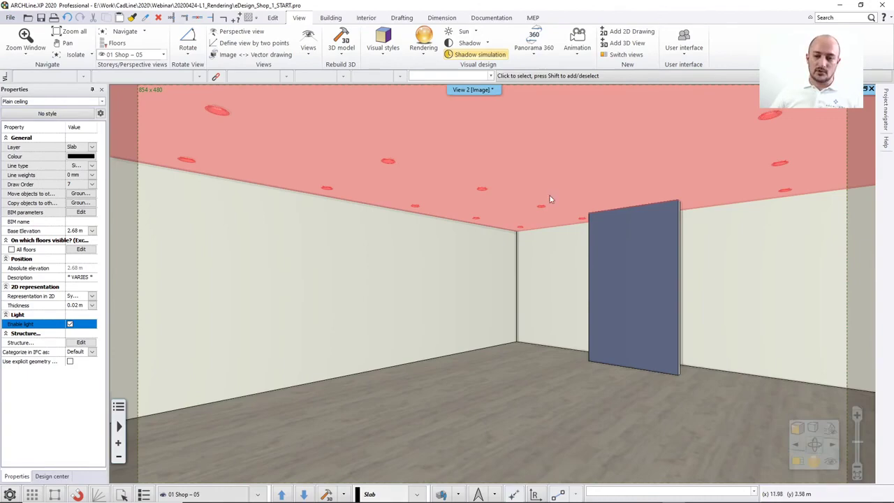
key("Escape")
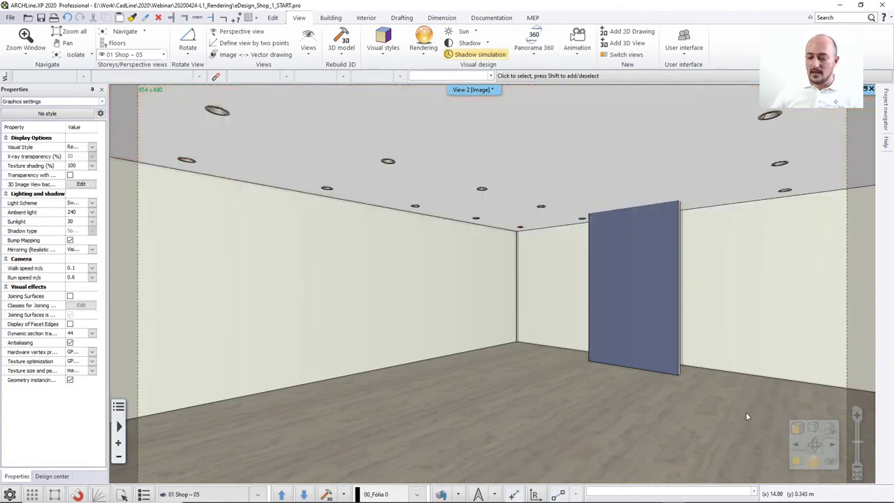
Run a standalone real-time draft rendering with artificial lights and sunlight enabled, examine it, and close the render window.
left_click(813, 461)
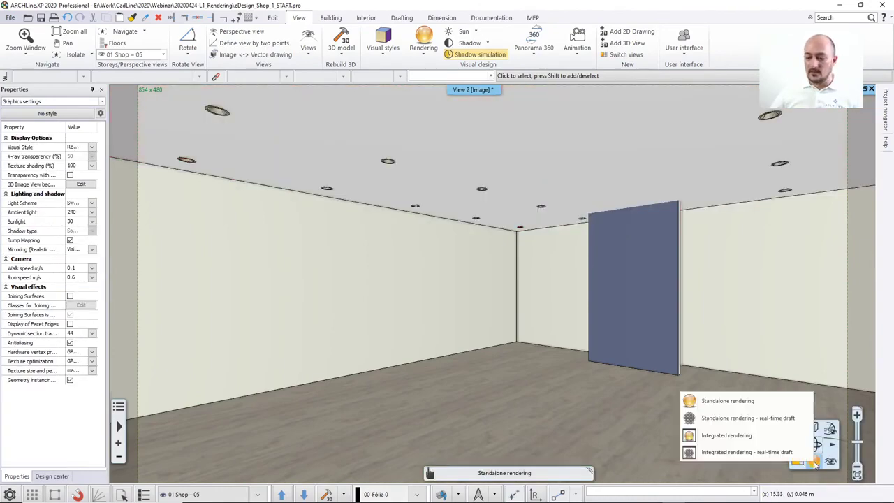
left_click(734, 418)
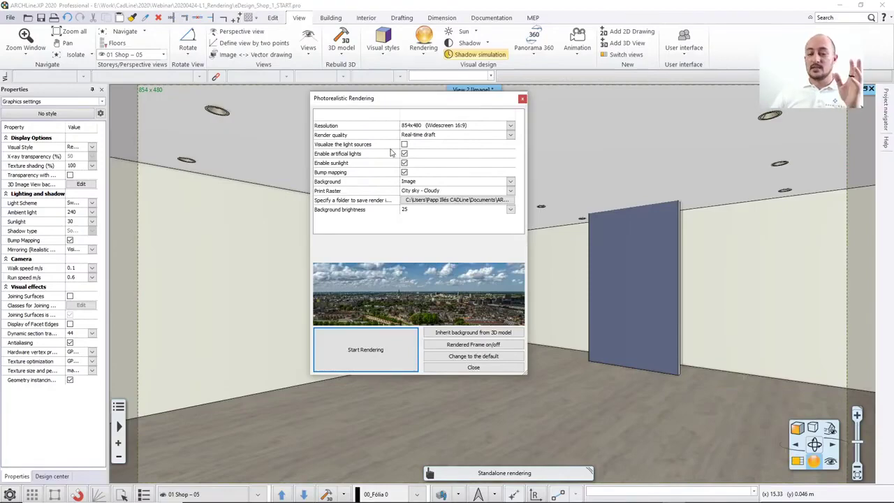
left_click(399, 356)
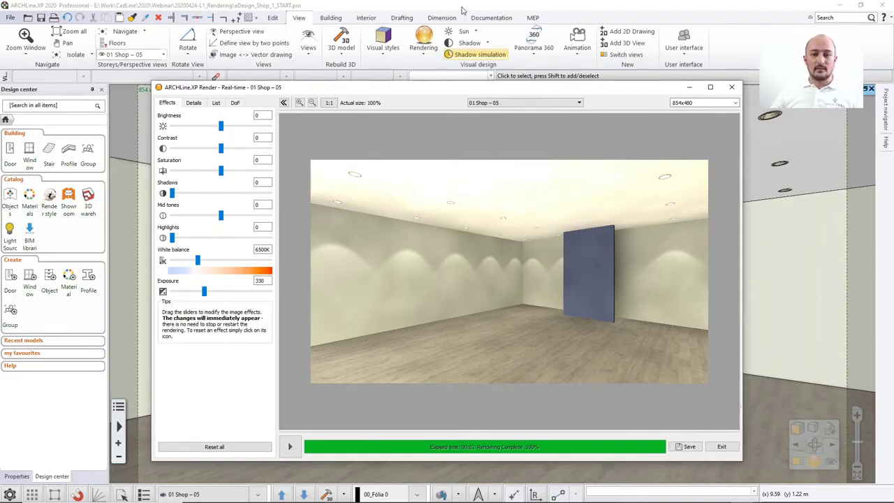
key("Escape")
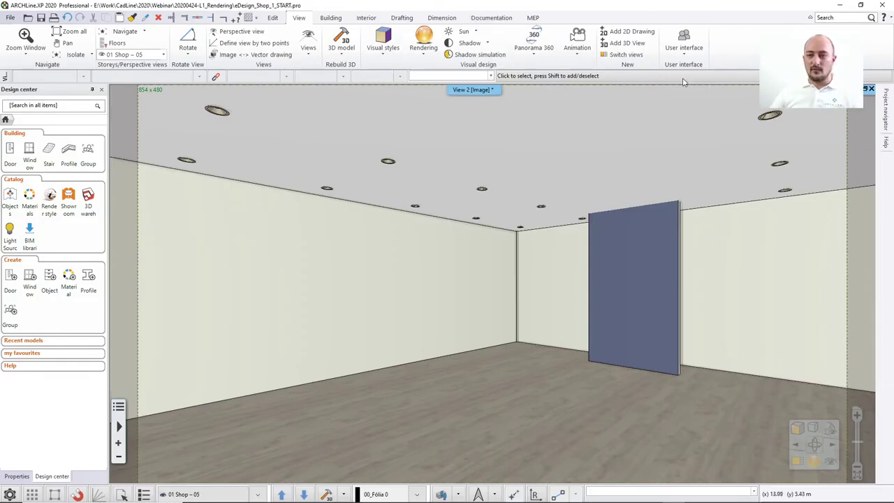
Reset the user interface to factory defaults and show the Design center.
left_click(683, 50)
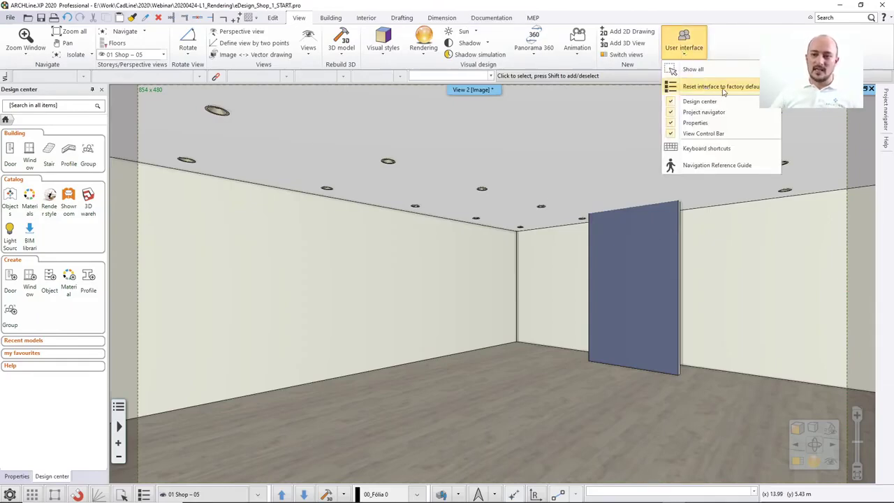
left_click(722, 88)
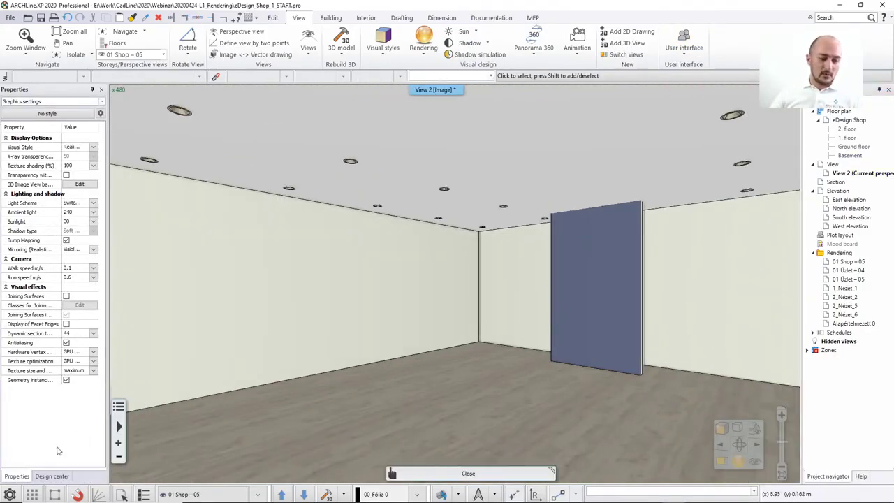
left_click(52, 476)
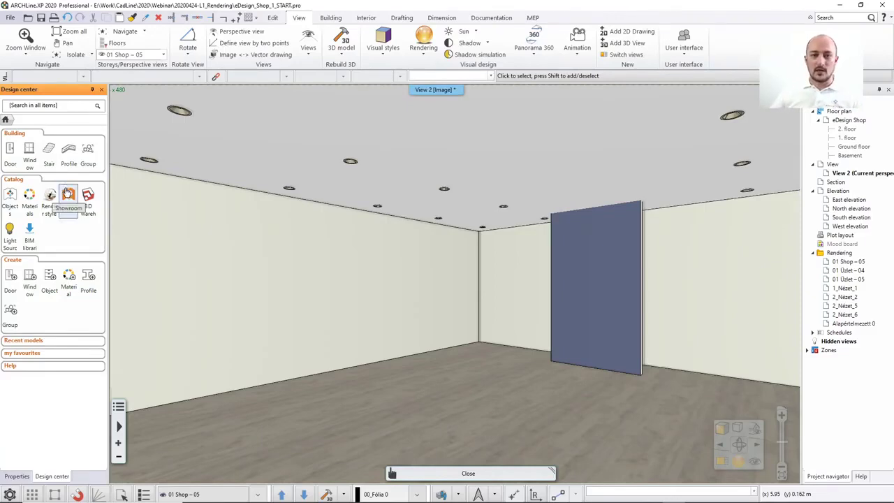
Open the Render styles catalog and apply the Ceiling style to the shop's ceiling surface.
left_click(50, 201)
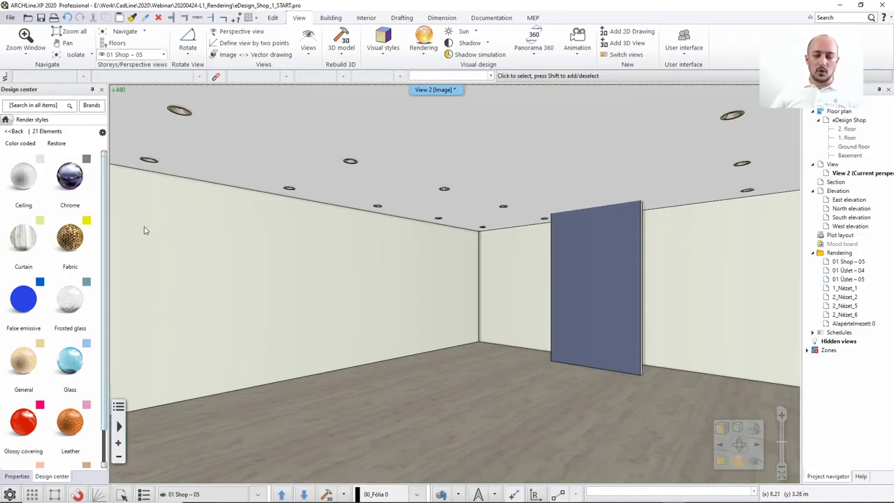
mouse_move(174, 243)
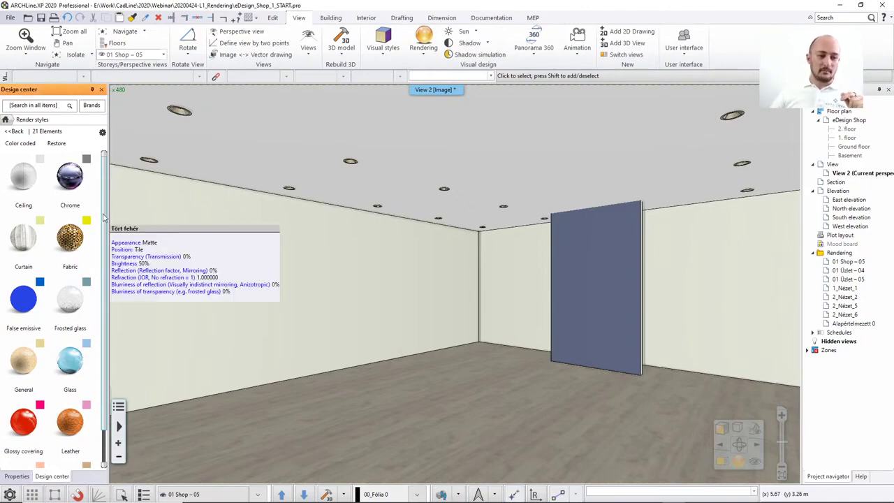
mouse_move(43, 201)
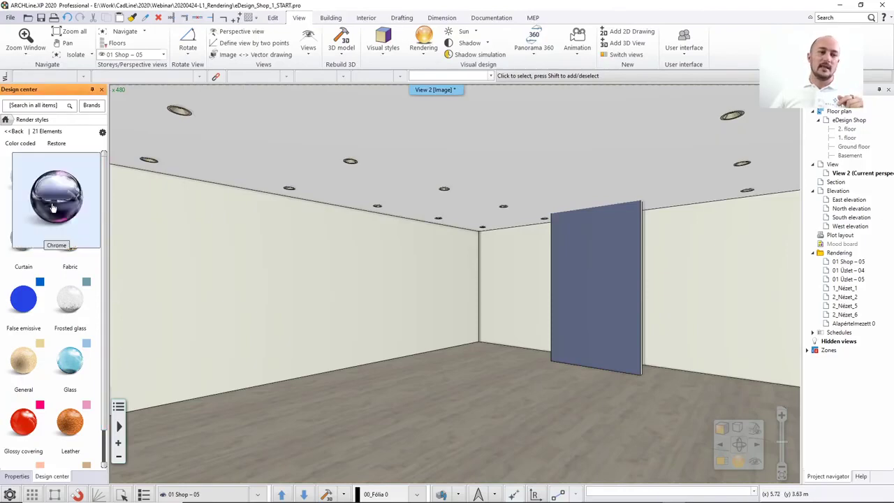
left_click_drag(43, 202, 489, 150)
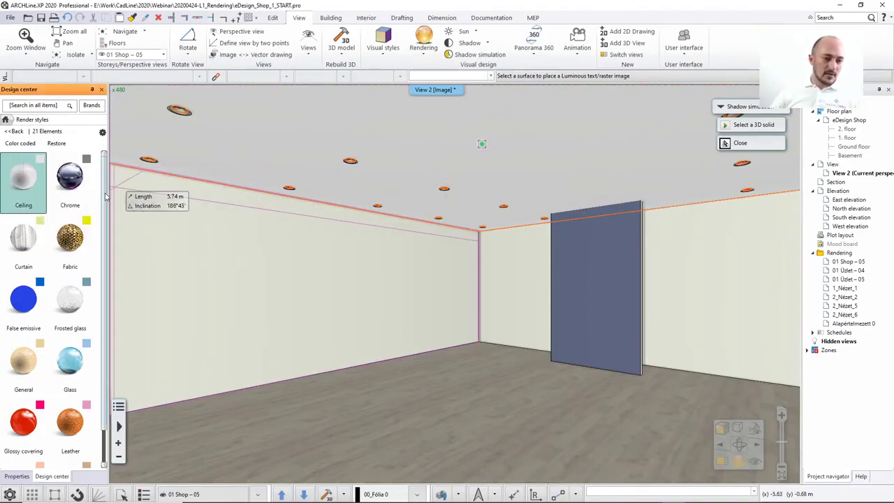
Apply the Wall render style to the shop's long wall and the blue partition, and finish the style placement.
scroll(102, 232, "down", 5)
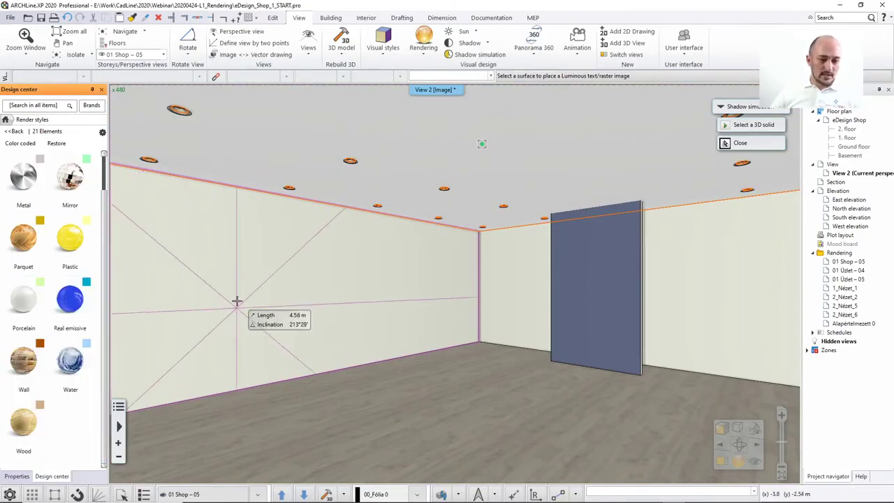
mouse_move(35, 384)
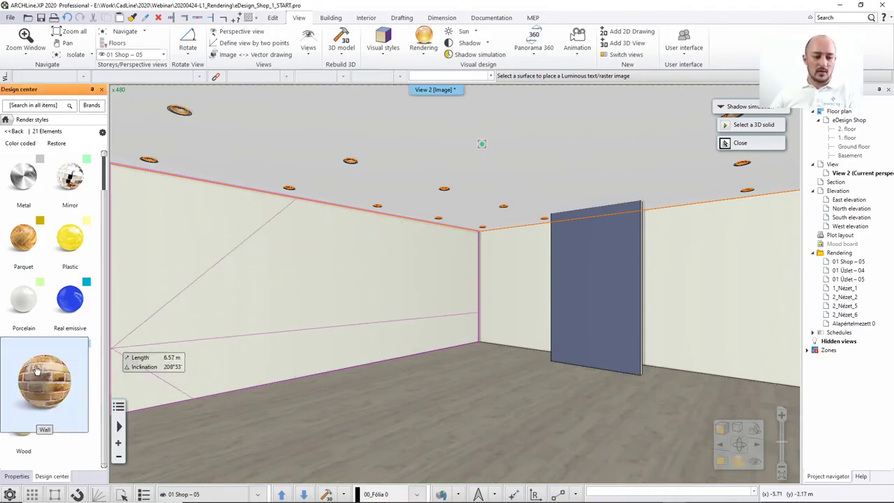
left_click_drag(40, 382, 317, 299)
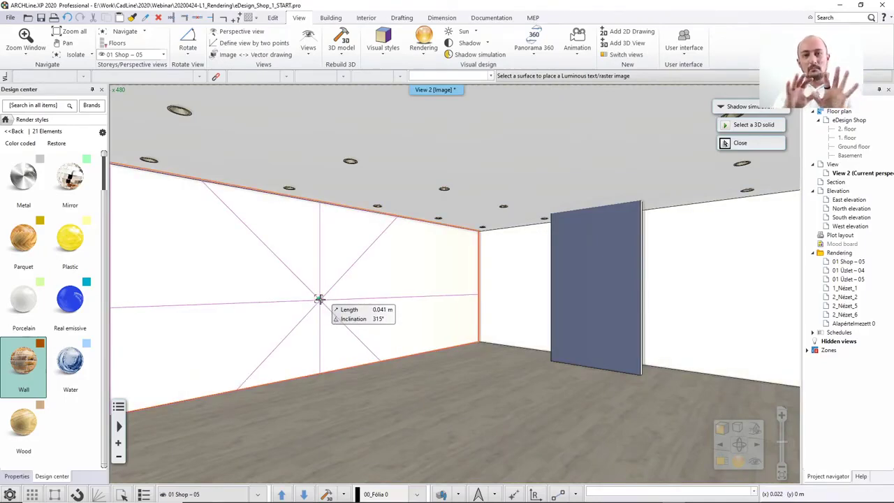
left_click(610, 277)
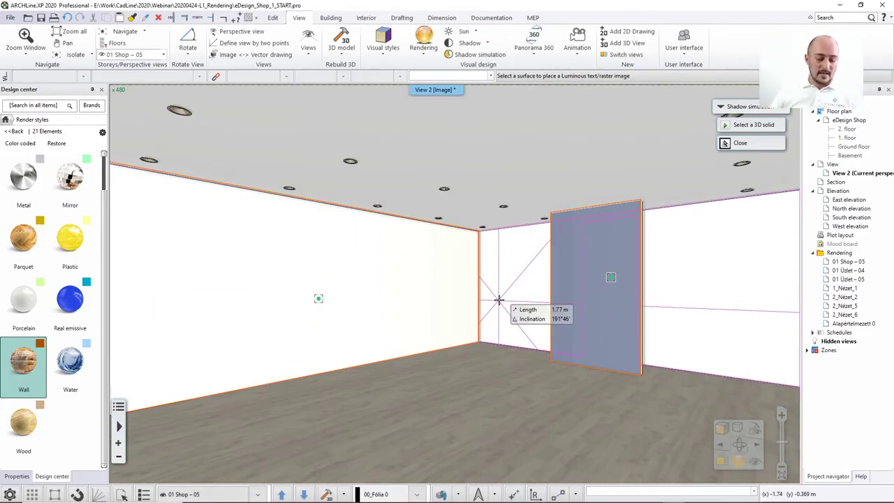
key("Escape")
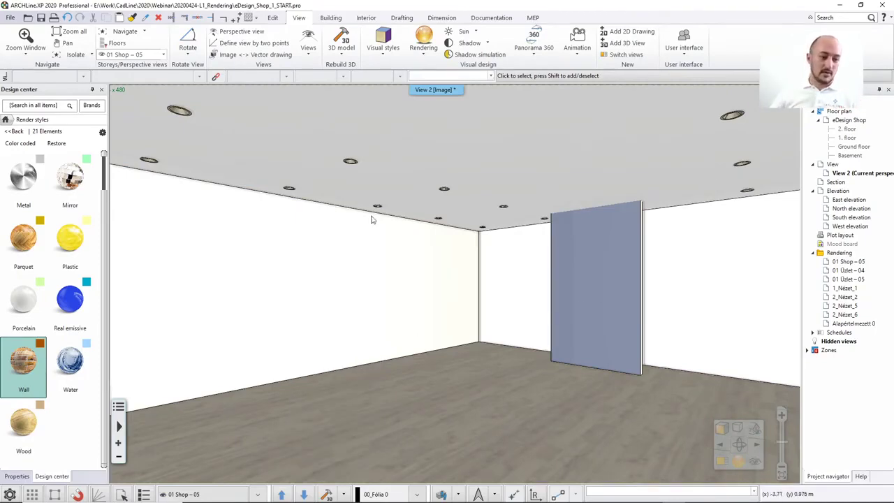
Apply the Parquet render style to the shop floor and start another real-time draft rendering.
mouse_move(64, 222)
mouse_move(39, 261)
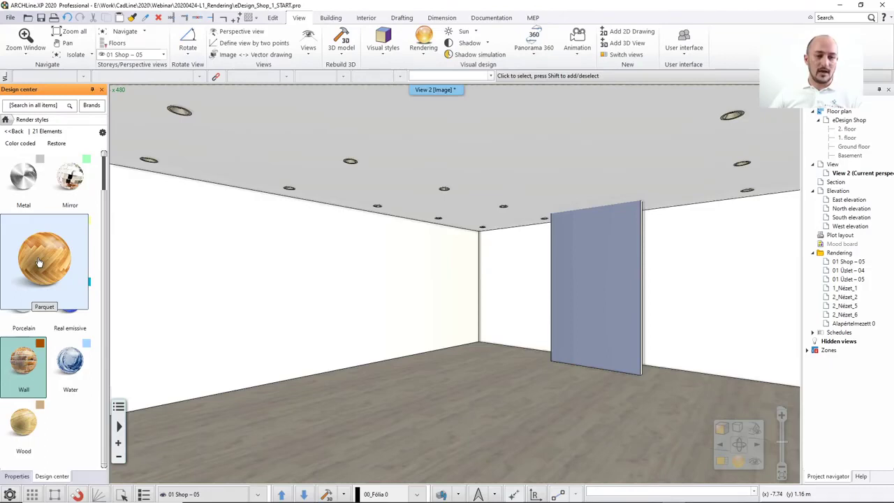
left_click(39, 261)
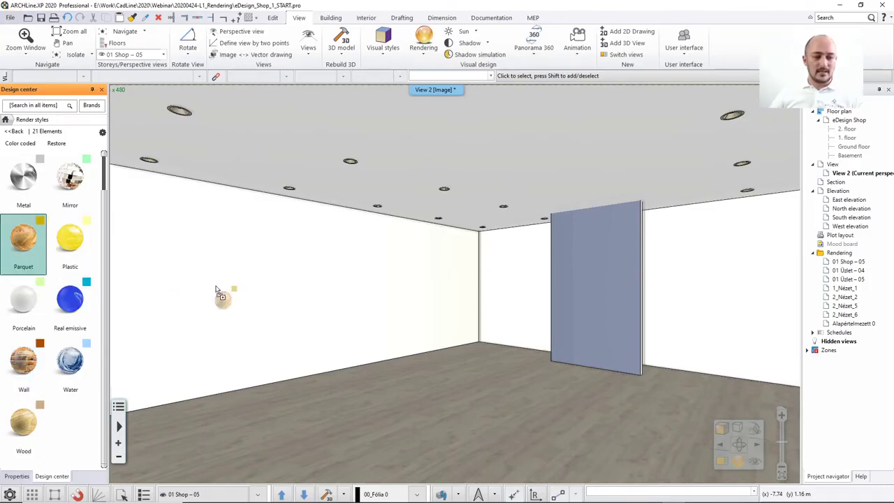
left_click(501, 379)
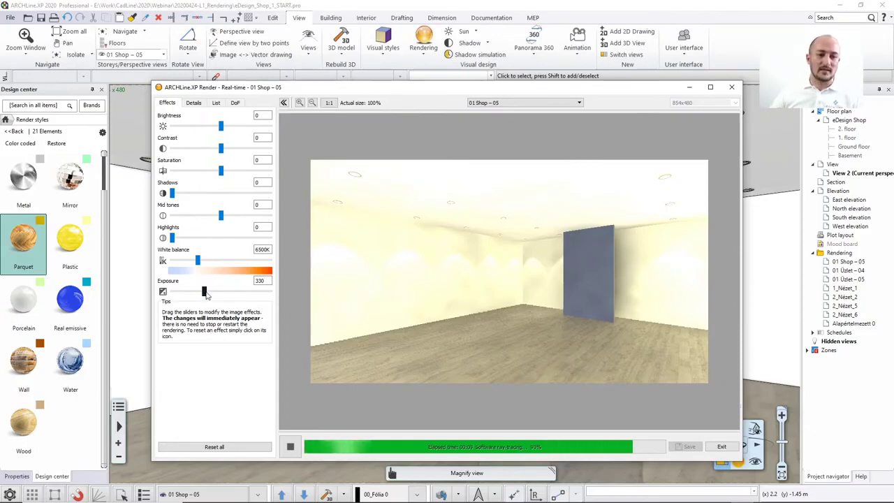
Set the render's exposure to 310 and examine the walls, blue partition and parquet floor up close.
double_click(262, 281)
type("310")
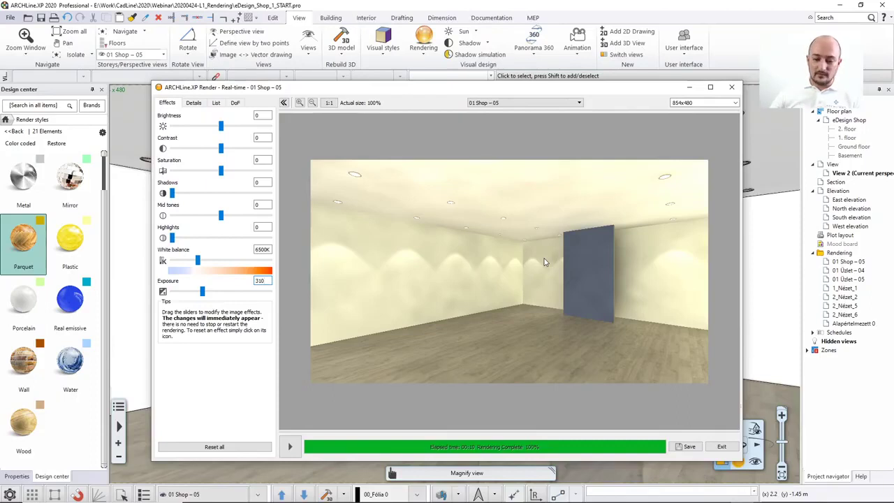
mouse_move(589, 277)
left_mouse_down()
mouse_move(632, 279)
mouse_move(615, 285)
mouse_move(594, 264)
mouse_move(586, 280)
left_mouse_up()
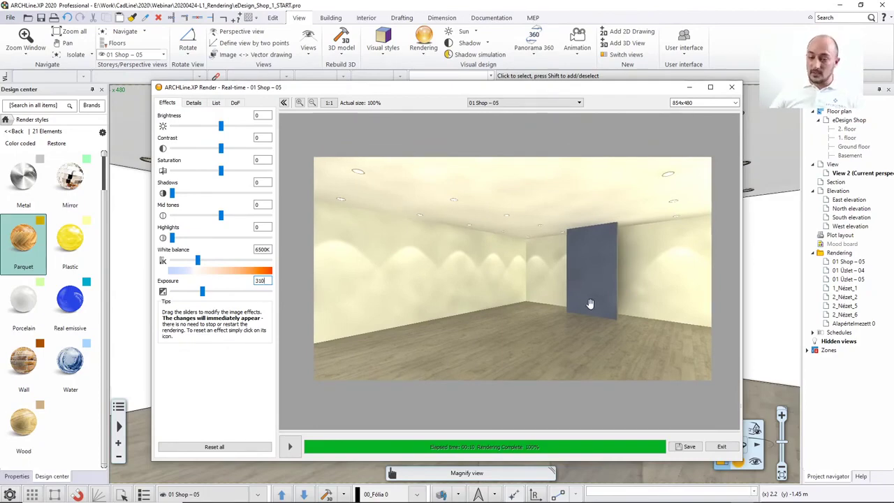
left_click_drag(578, 284, 564, 292)
scroll(565, 292, "up", 4)
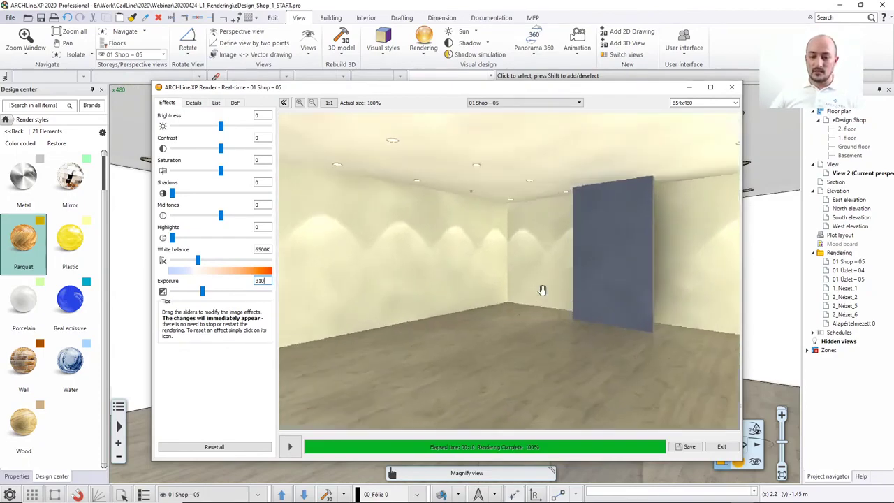
scroll(566, 316, "up", 2)
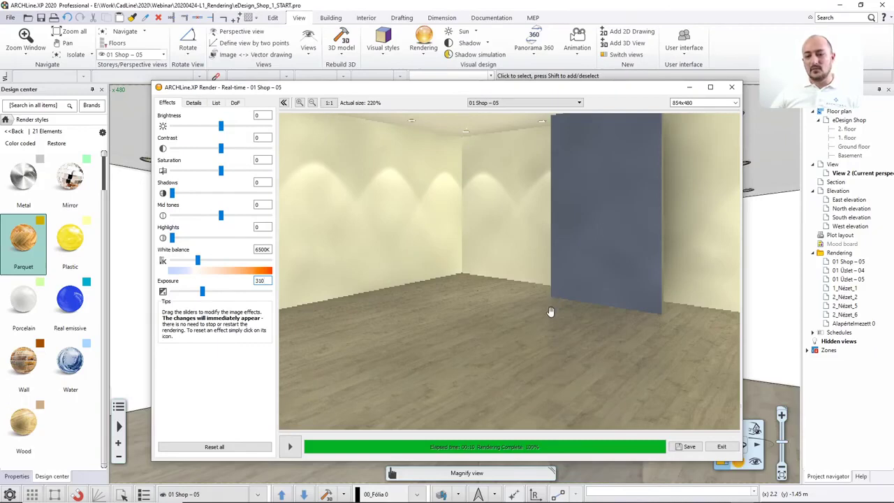
Look over the finished render as a whole, return to the model view, and open the material details of the floor slab.
scroll(548, 329, "down", 3)
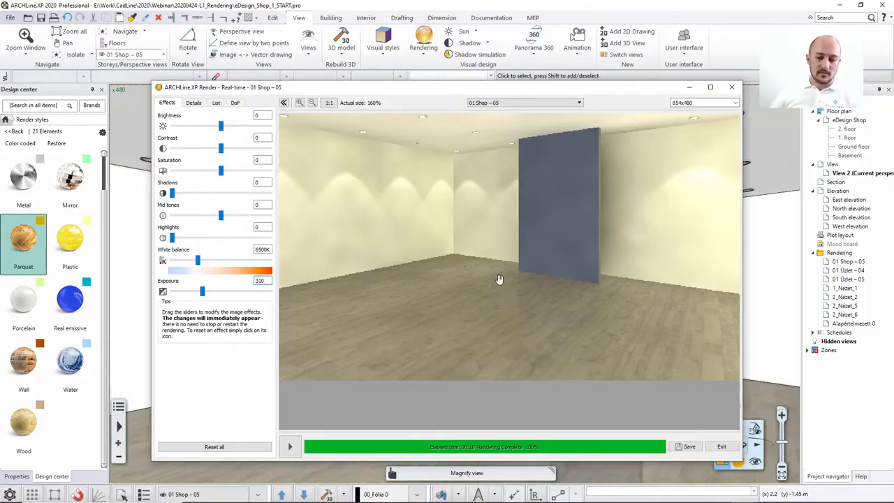
left_click_drag(499, 279, 534, 298)
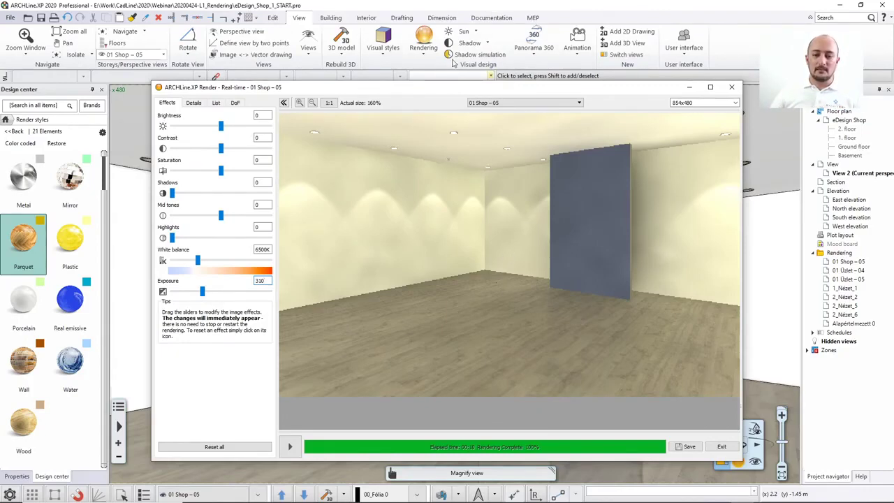
left_click(437, 9)
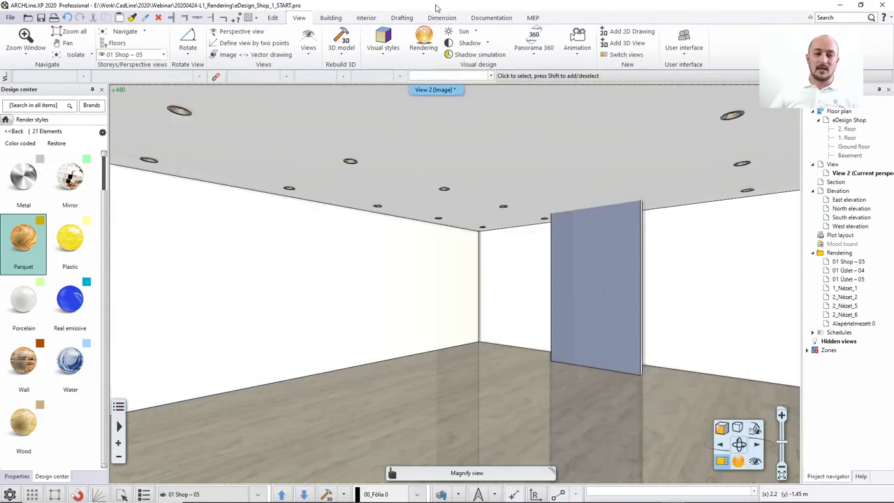
right_click(488, 375)
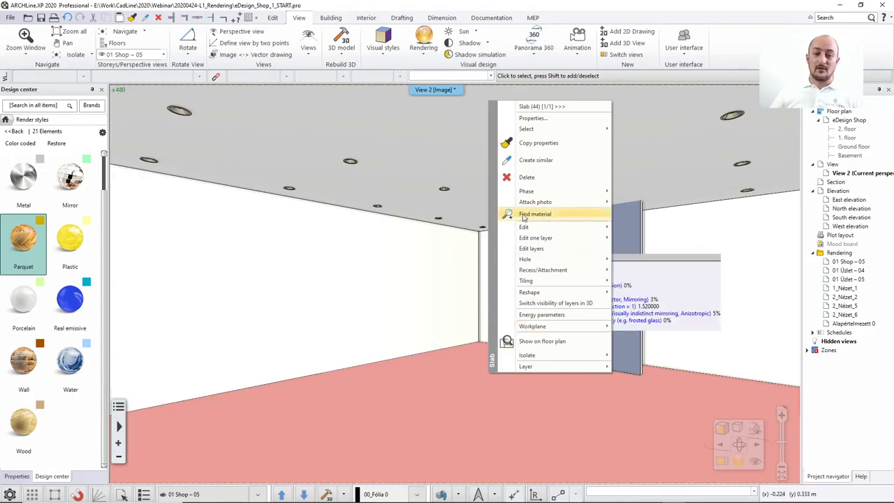
left_click(524, 217)
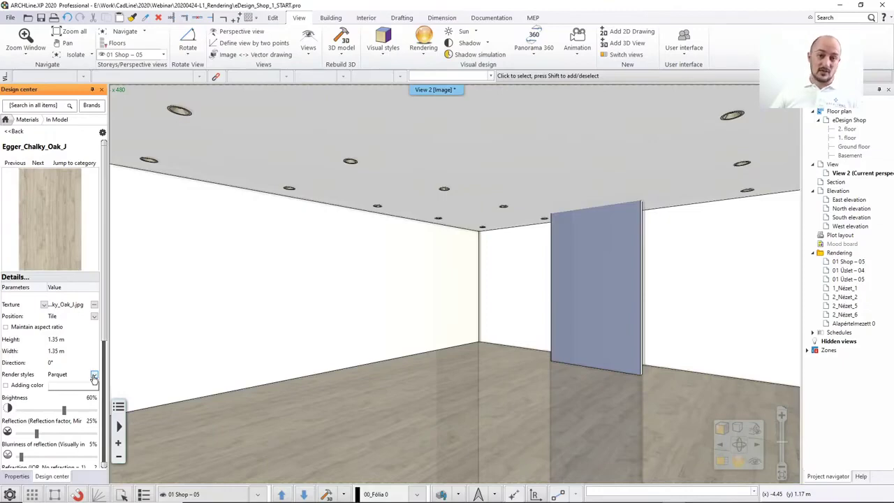
Set the floor material's reflection to 72% and check the result in a real-time render.
left_click_drag(106, 295, 106, 358)
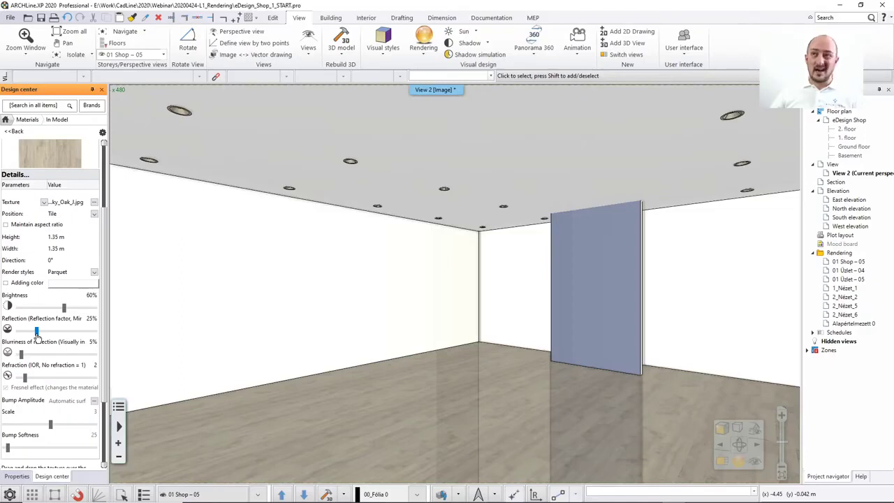
left_click_drag(36, 334, 74, 337)
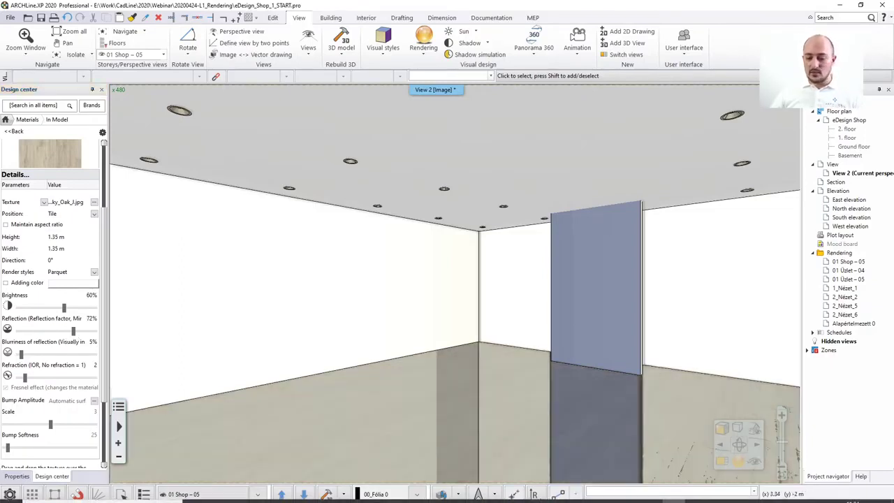
left_click(741, 494)
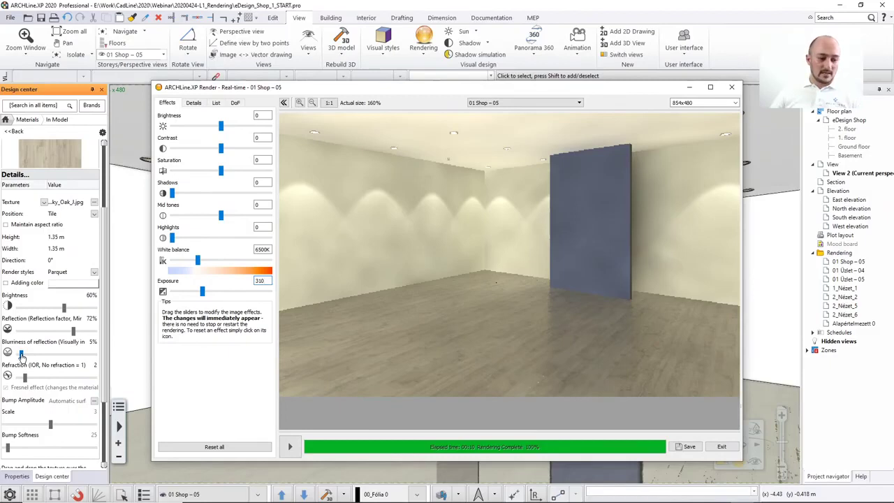
Set the floor material's blurriness of reflection to 0% and check it in the real-time render.
left_click_drag(21, 354, 15, 356)
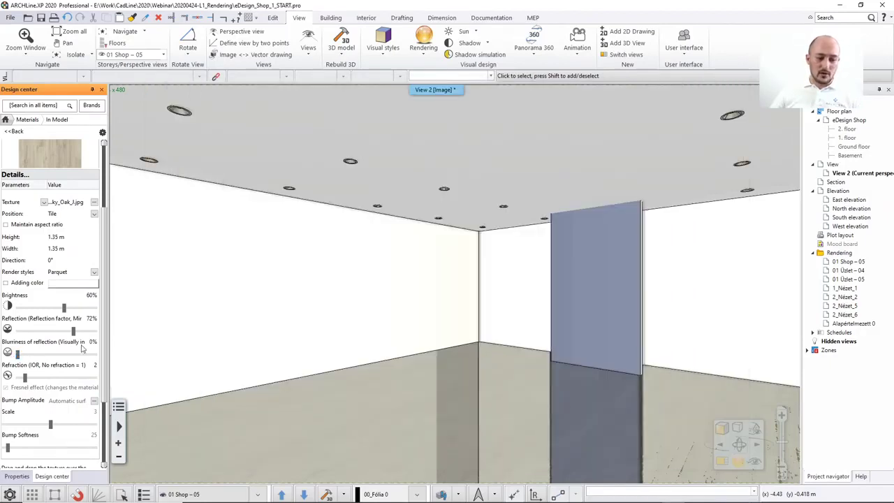
left_click(742, 494)
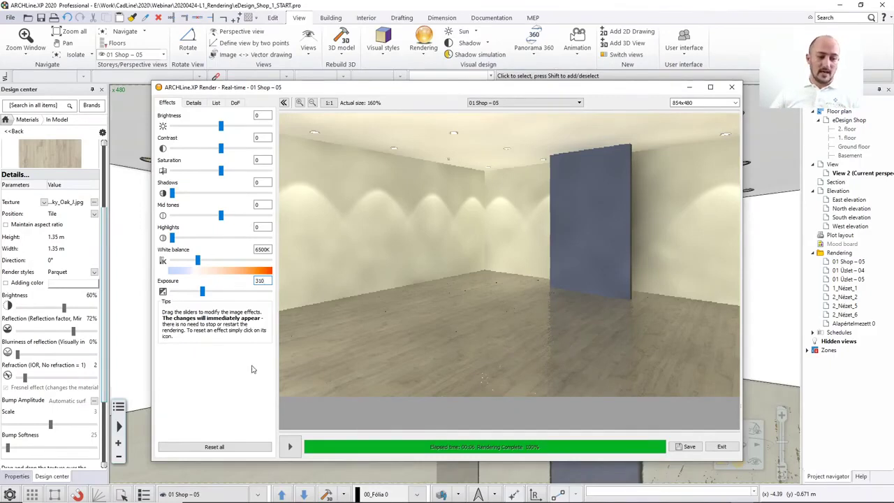
View the available bump textures for the floor material and keep Automatic surface by texture.
left_click(96, 405)
left_click(95, 404)
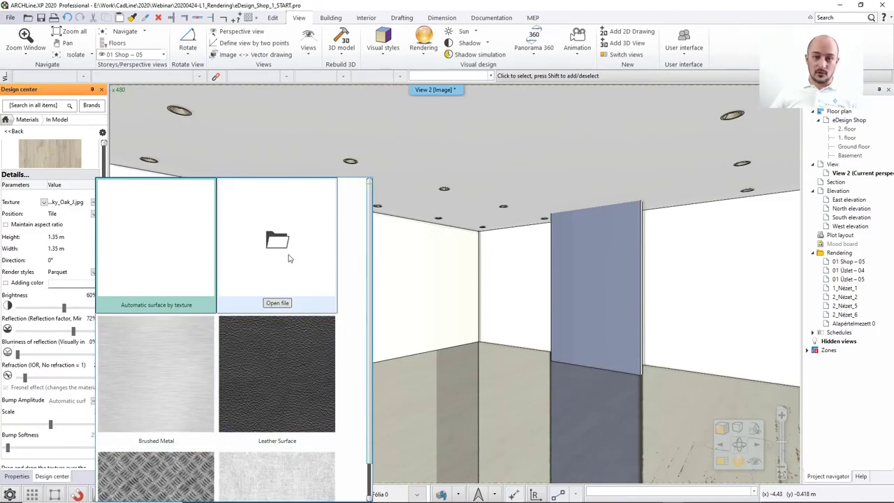
left_click(139, 256)
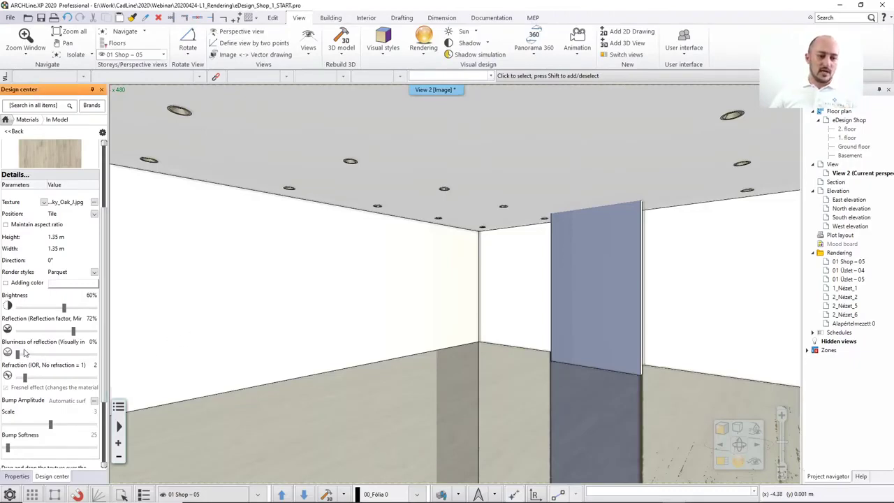
Set the floor material's blurriness of reflection to 20%, render the view in real time, and return to the model.
left_click_drag(17, 354, 33, 355)
key("F9")
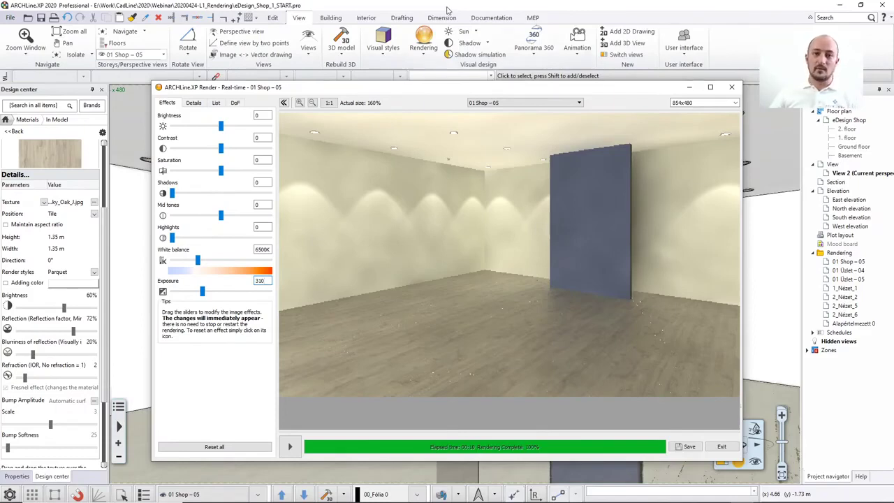
key("Escape")
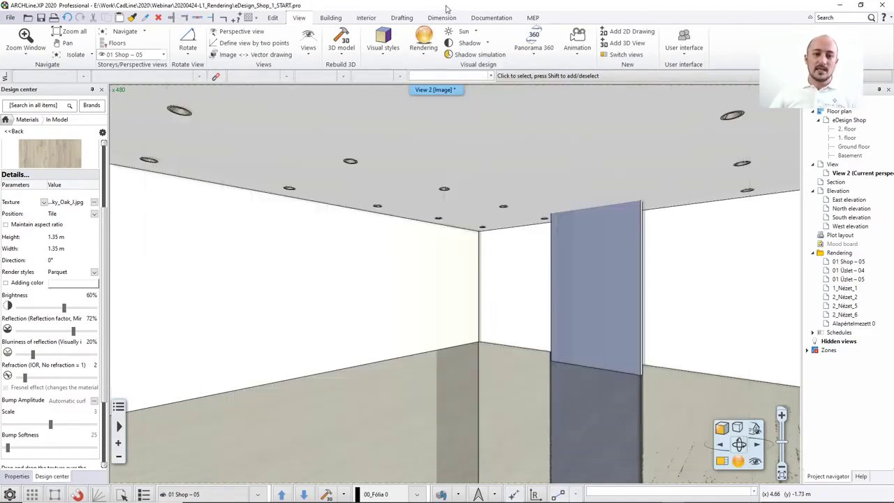
Open the Mirror category under Glass, Mirror in the materials catalog.
left_click(5, 120)
left_click(28, 198)
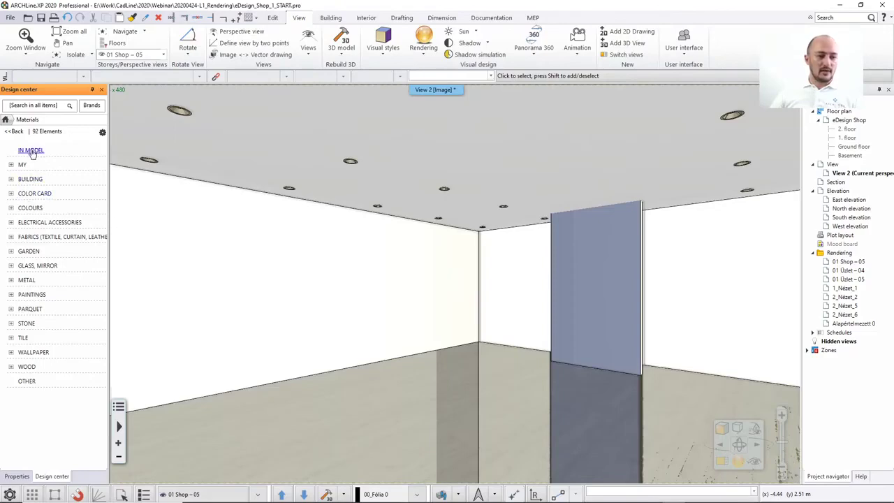
left_click(36, 267)
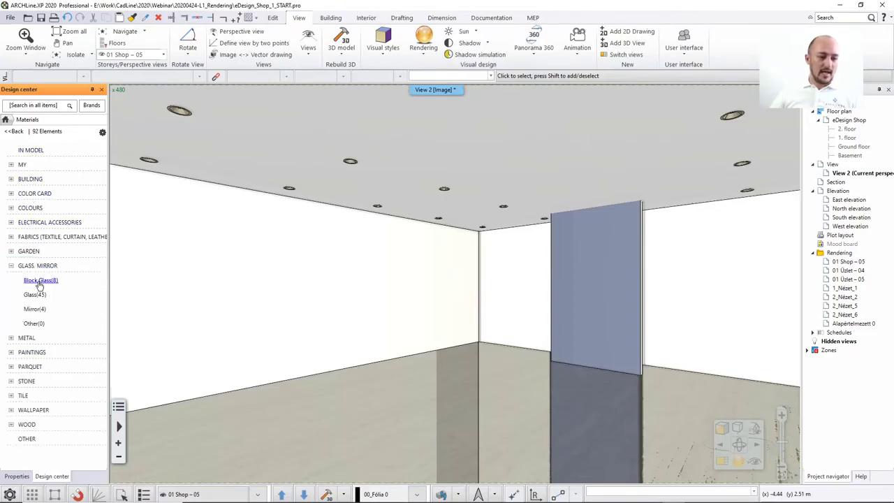
left_click(39, 311)
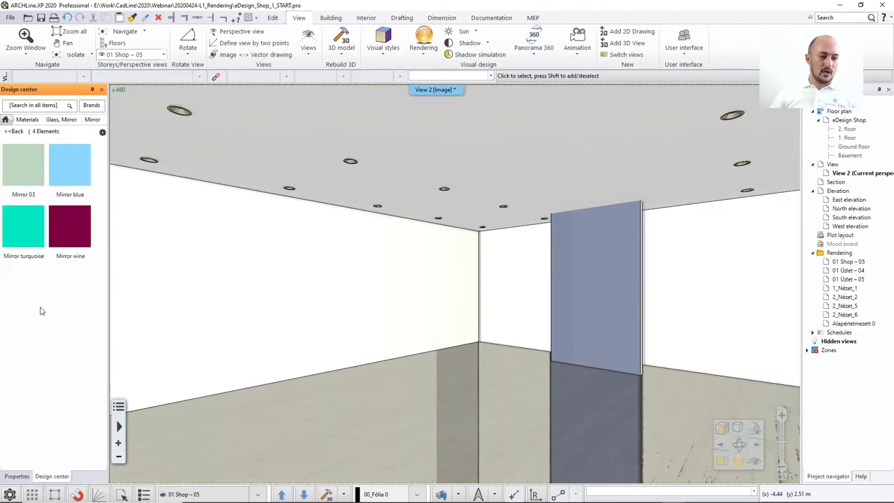
Try applying the Mirror turquoise material to the front face of the blue partition.
mouse_move(41, 260)
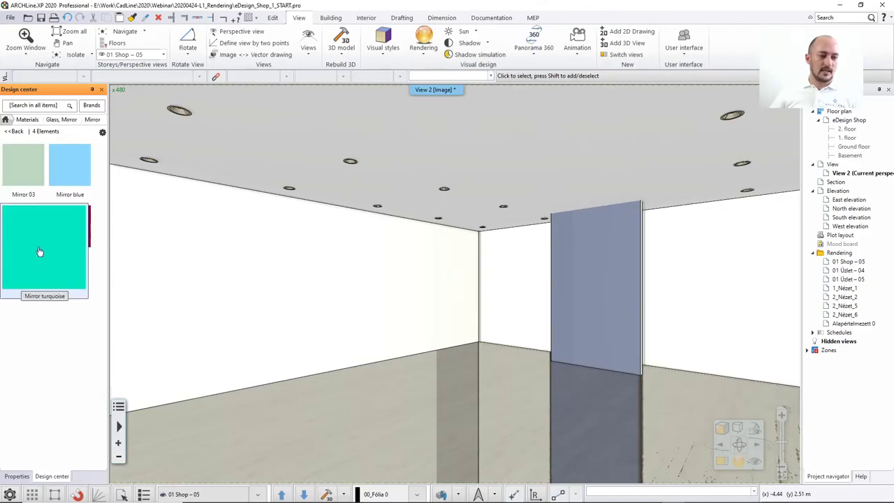
mouse_move(34, 247)
left_mouse_down()
mouse_move(572, 274)
mouse_move(587, 258)
left_mouse_up()
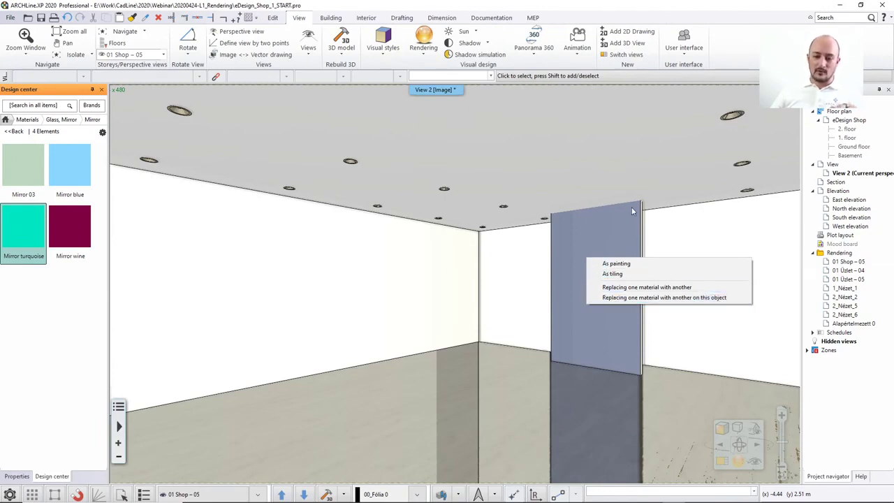
left_click(630, 297)
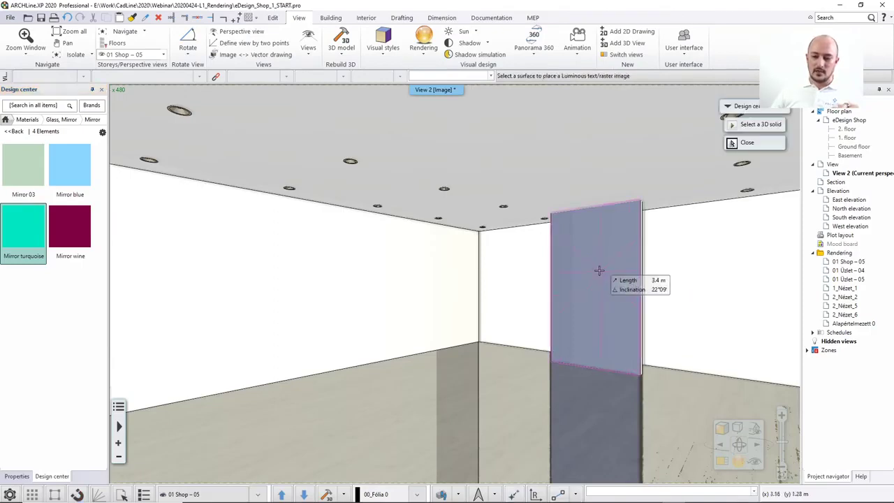
left_click(598, 271)
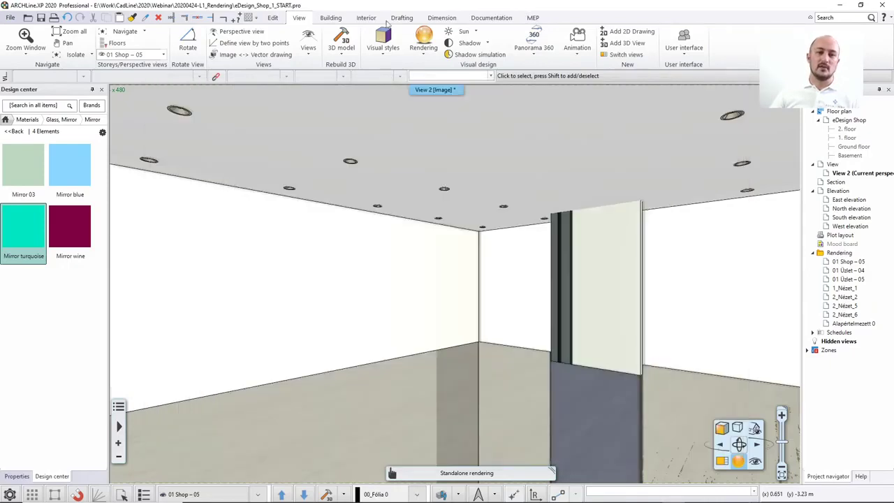
Undo the Mirror turquoise material on the partition.
left_click(525, 11)
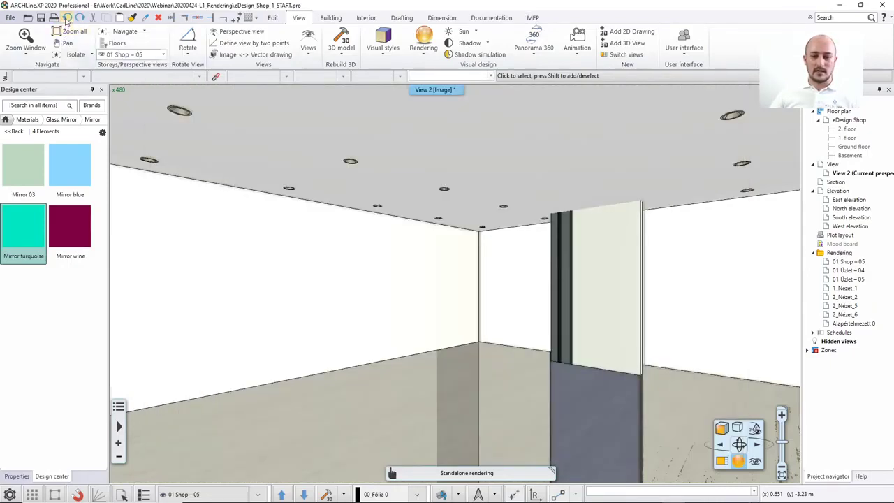
left_click(66, 18)
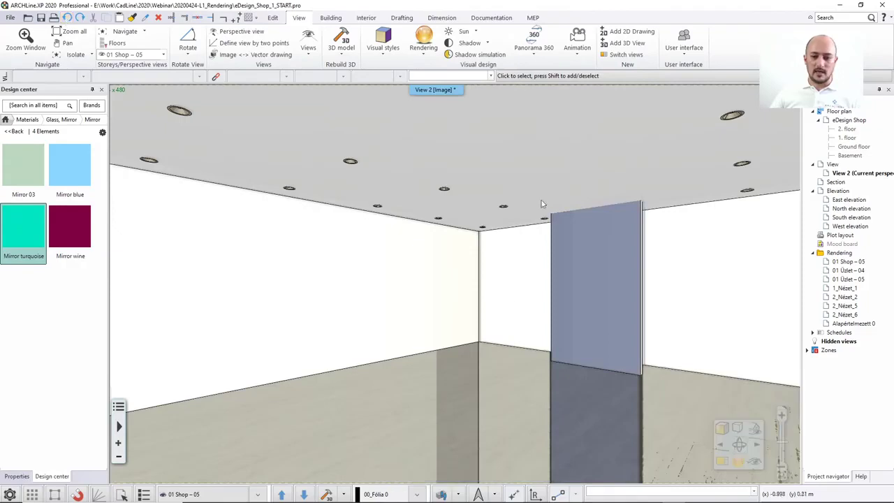